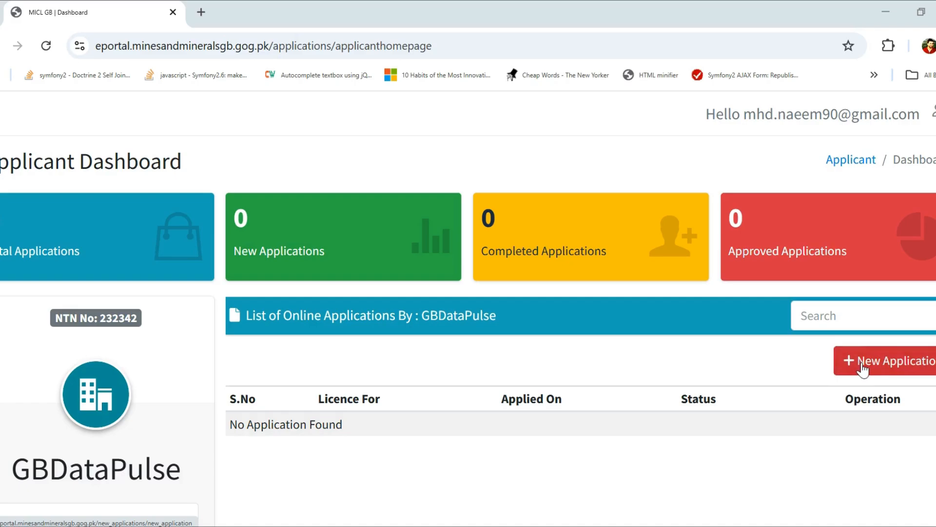
Start a new application with the + New Application button on the Applicant Dashboard.
left_click(886, 367)
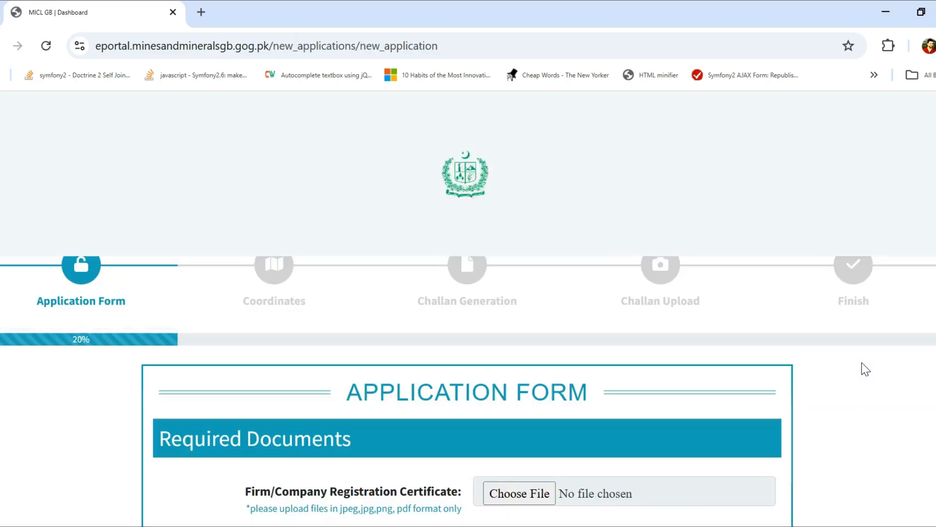
scroll(824, 429, "down", 2)
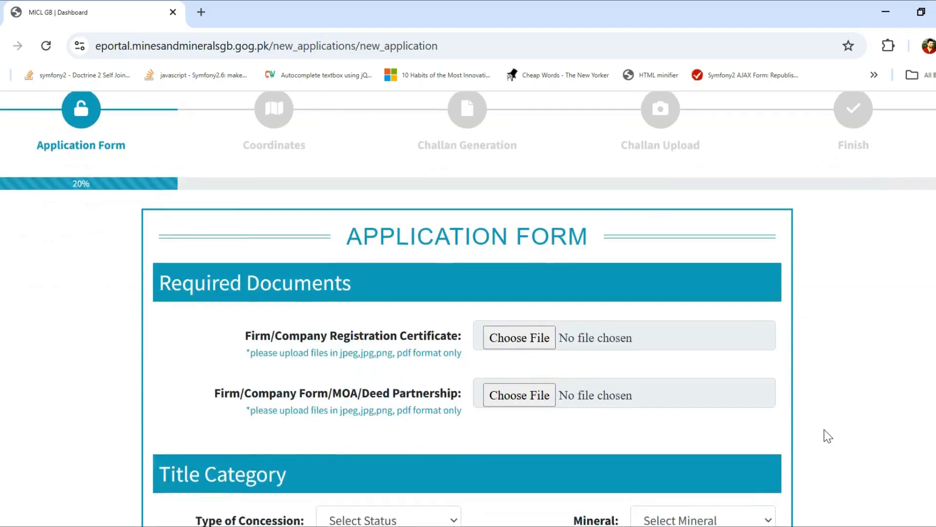
scroll(824, 429, "up", 1)
scroll(824, 429, "down", 1)
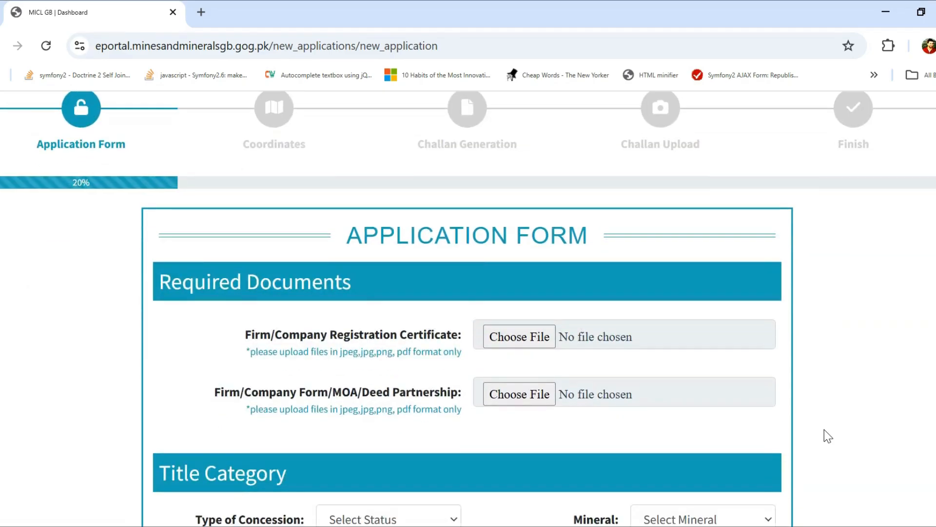
scroll(824, 429, "down", 1)
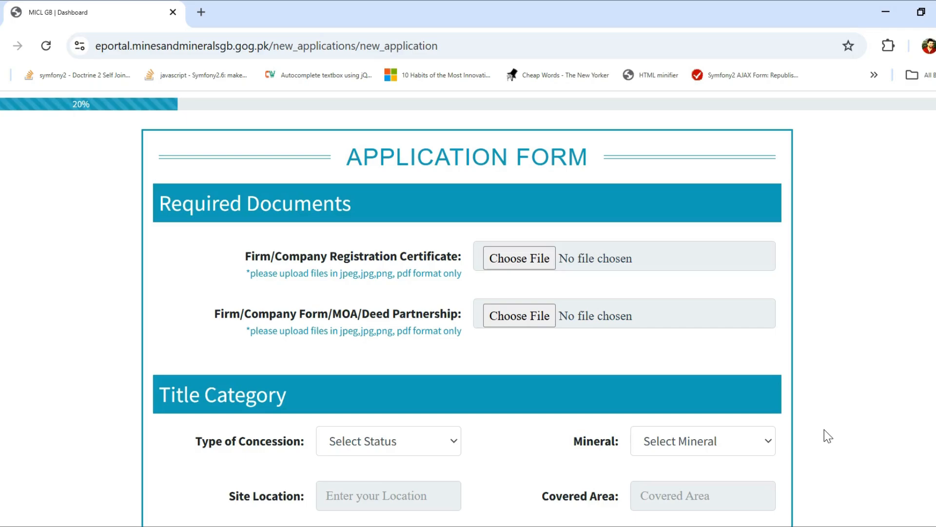
scroll(824, 429, "up", 1)
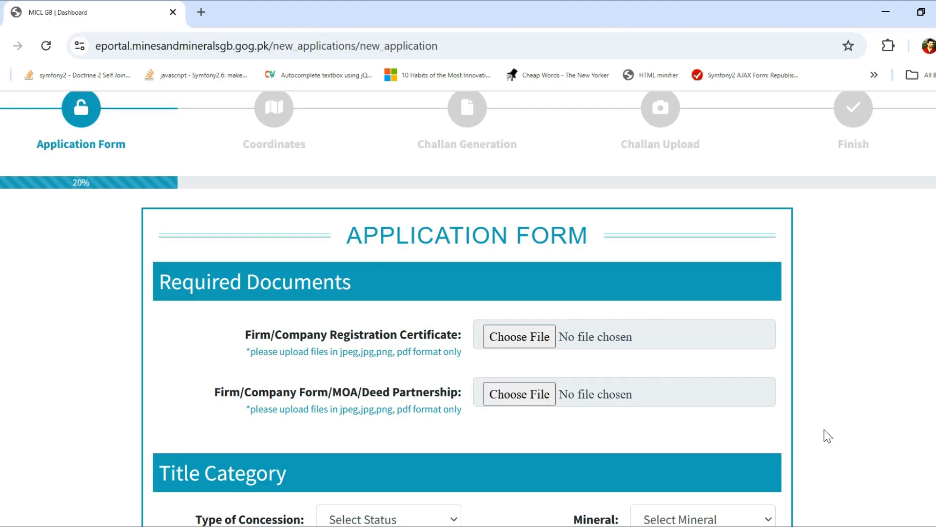
scroll(824, 430, "down", 2)
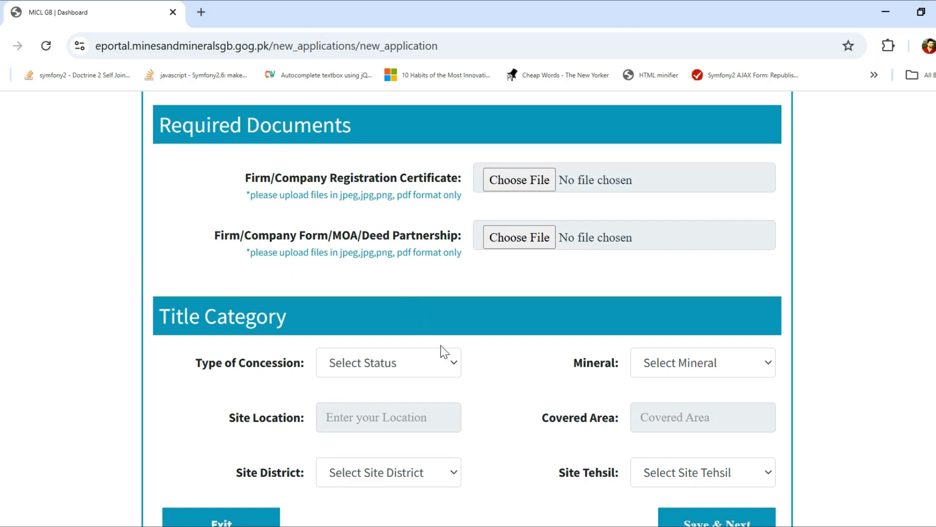
scroll(495, 414, "down", 2)
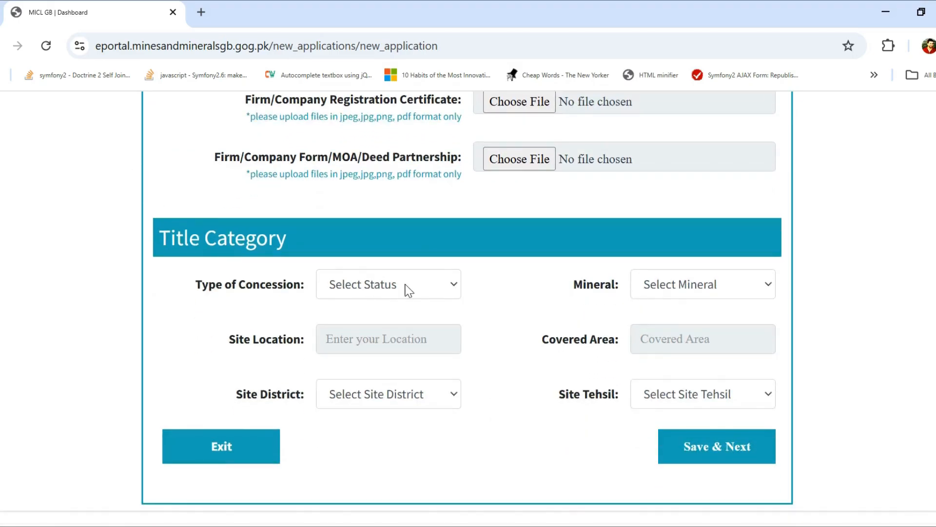
Set the concession type to Minning lease and the mineral to Granite.
left_click(433, 291)
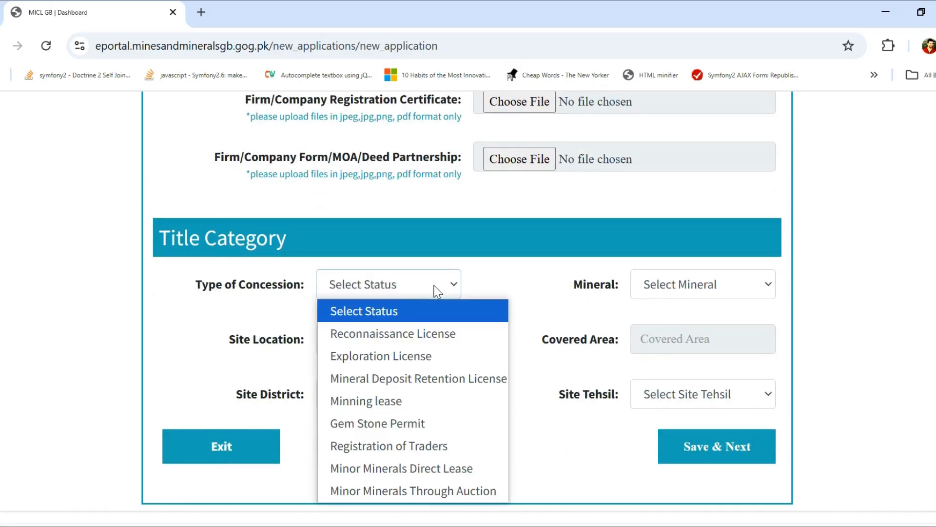
left_click(437, 291)
left_click(436, 292)
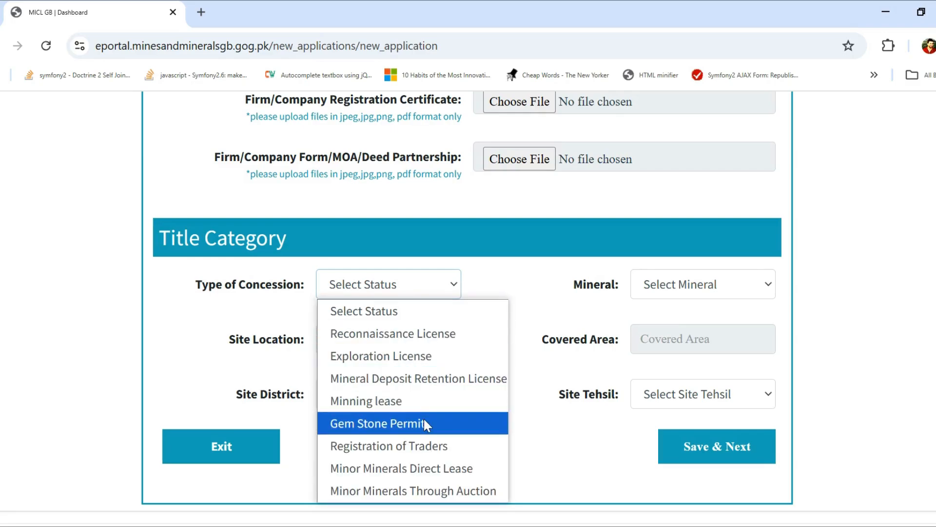
left_click(424, 402)
left_click(656, 283)
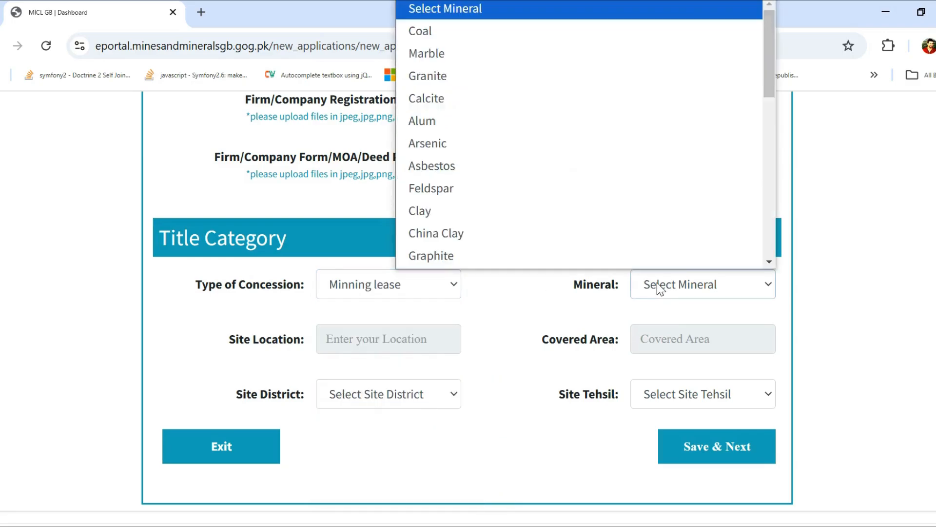
left_click(515, 59)
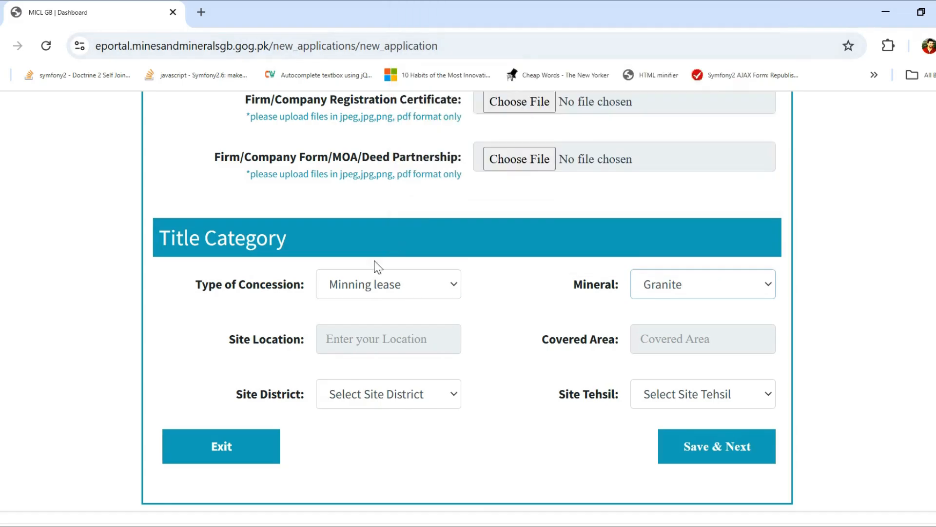
Set both the site district and the site tehsil to Gilgit.
left_click(415, 402)
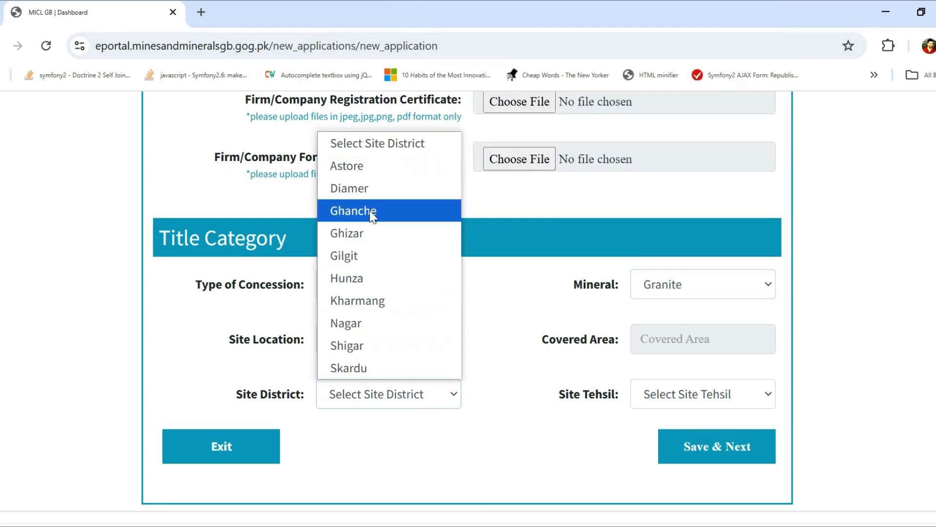
left_click(371, 254)
left_click(712, 394)
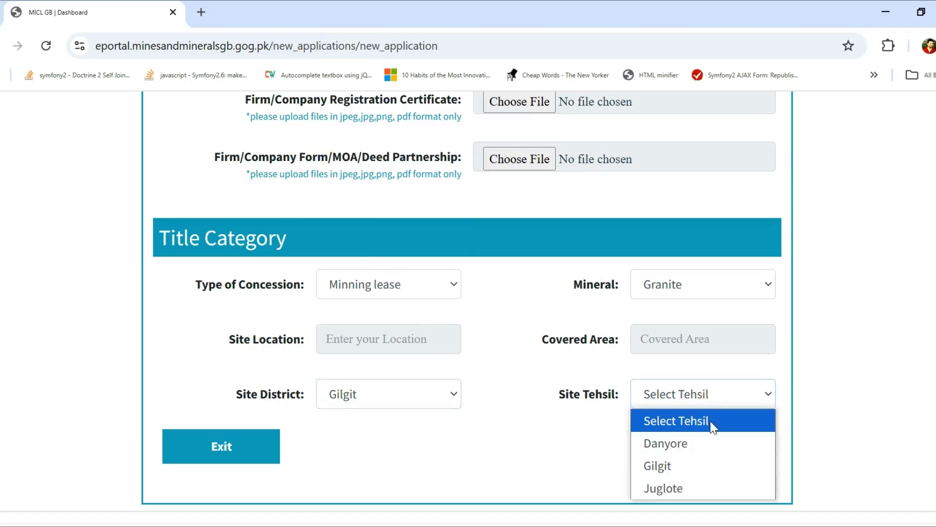
left_click(713, 467)
left_click(370, 336)
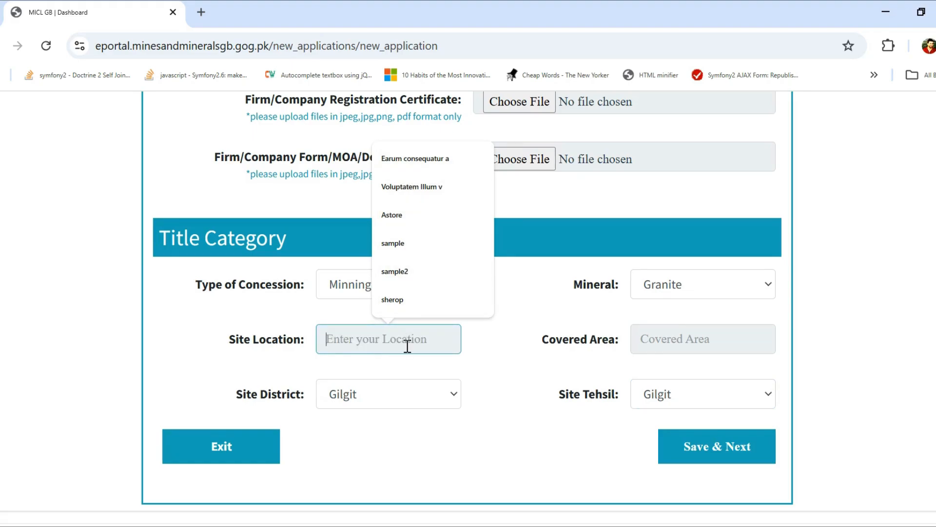
Enter ASTORE VALLEY as the site location and 40 SQ KM as the covered area.
type("ASTORE")
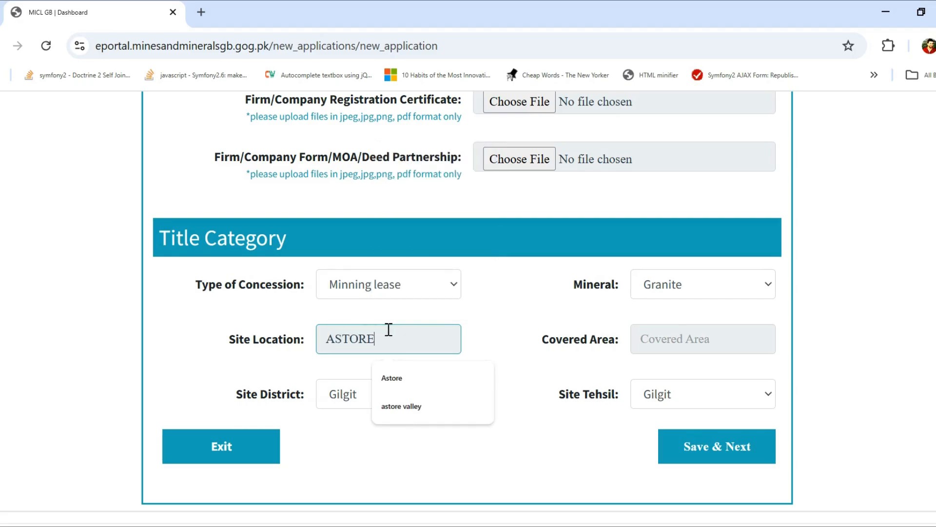
type(" B")
key("BackSpace")
type("B")
key("BackSpace")
type("VALLEY")
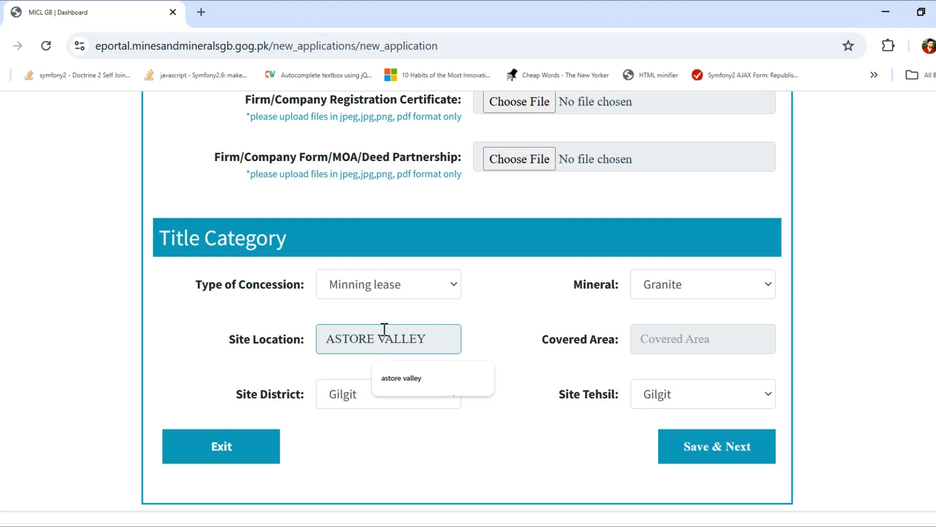
left_click(669, 335)
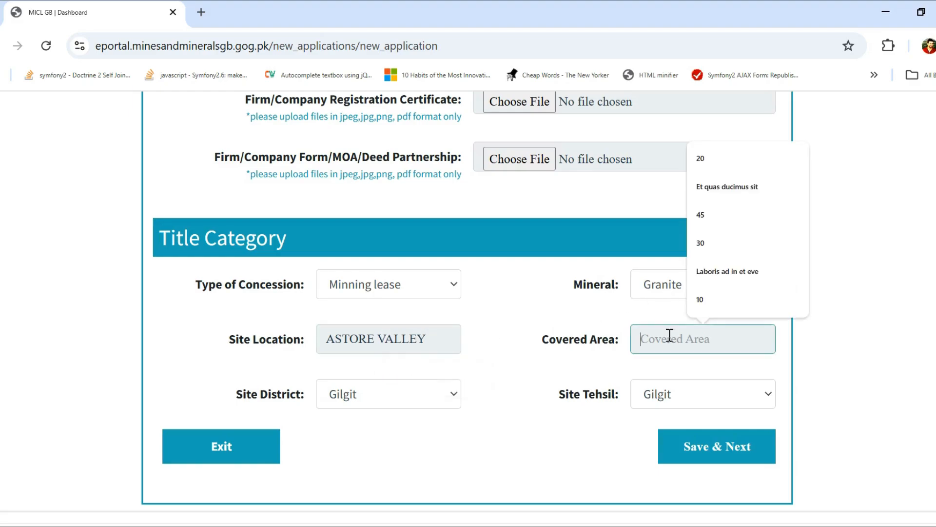
type("4")
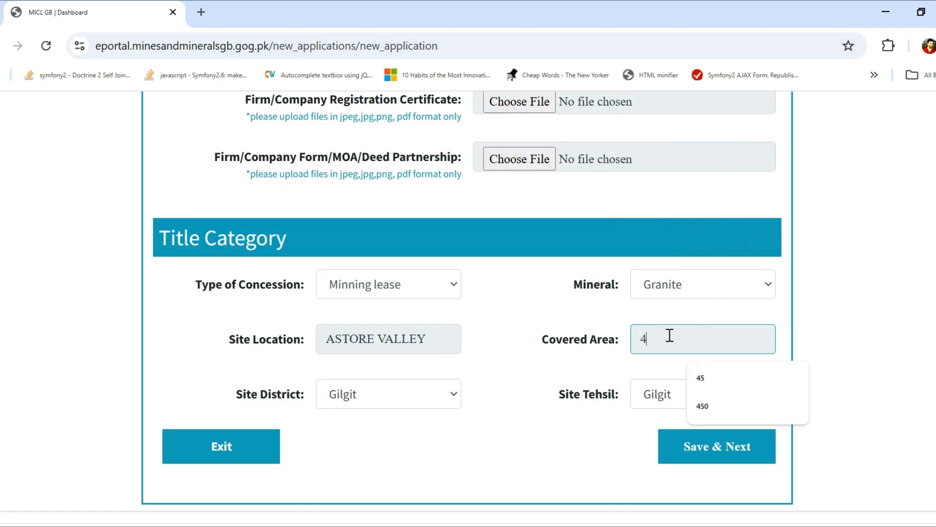
type("0 SQ")
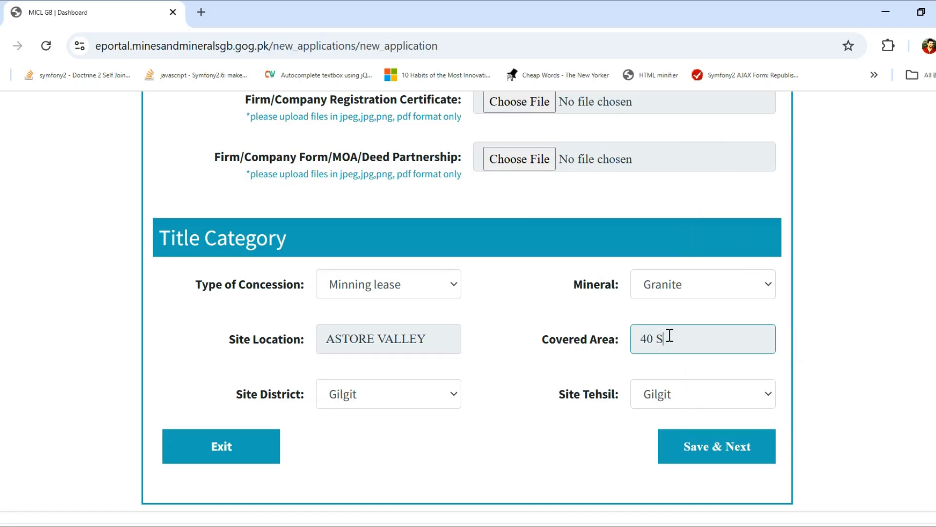
type(" KM")
left_click(886, 209)
scroll(792, 215, "up", 3)
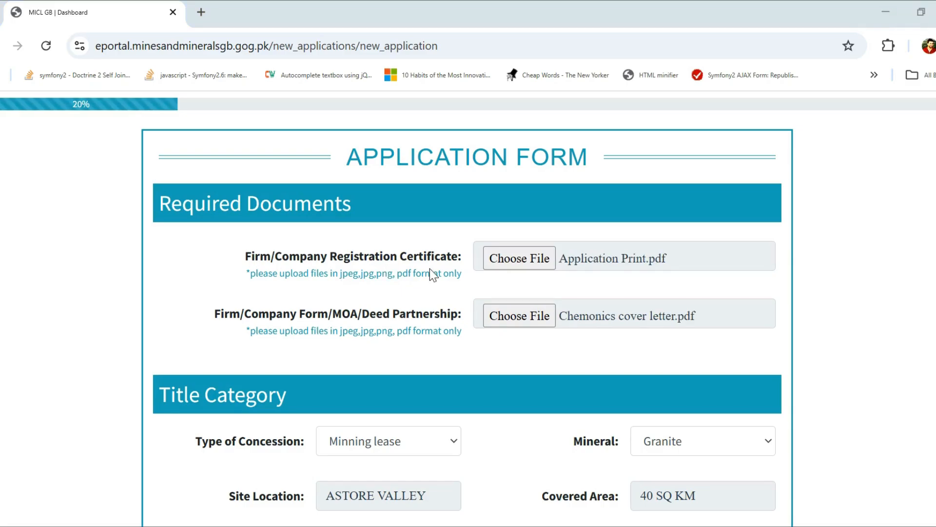
Check the filled form with its two attached documents, then save it with Save & Next.
scroll(607, 363, "down", 3)
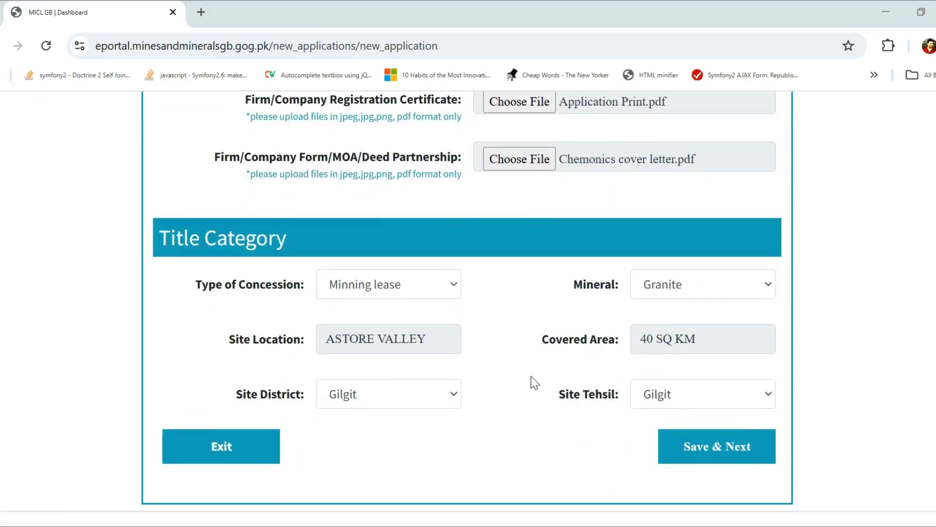
scroll(534, 274, "up", 2)
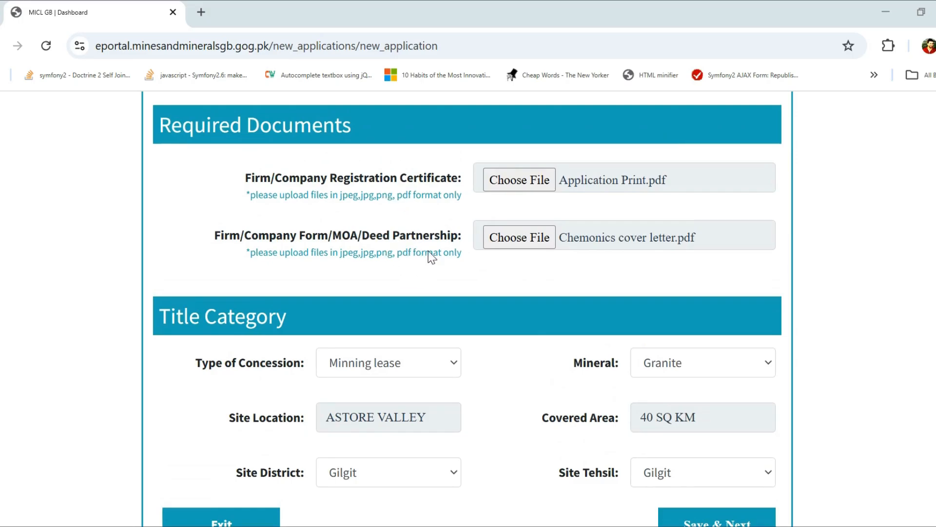
scroll(525, 396, "up", 2)
scroll(525, 395, "down", 4)
scroll(526, 395, "down", 1)
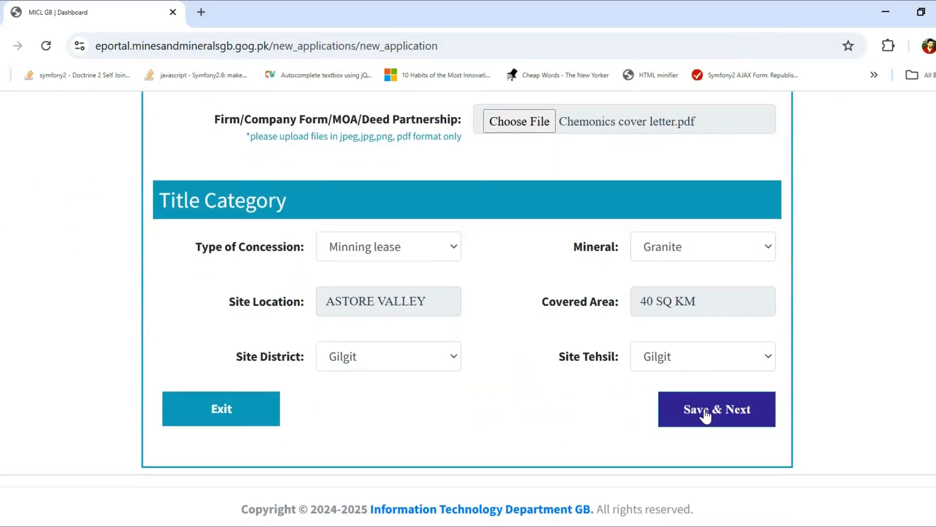
left_click(704, 412)
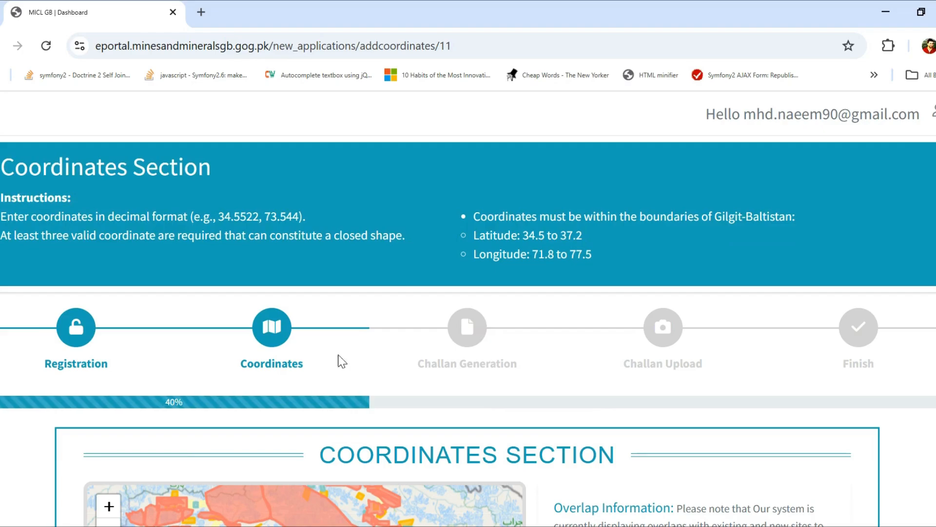
Review the allowed latitude and longitude ranges, then move down to the map and coordinates table.
scroll(370, 351, "down", 5)
scroll(370, 351, "up", 5)
left_click_drag(523, 236, 591, 254)
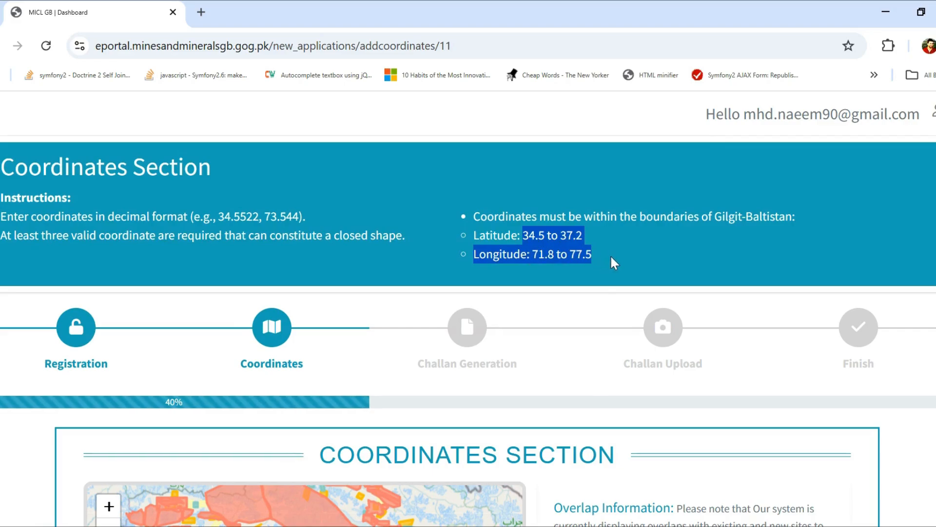
scroll(611, 257, "down", 5)
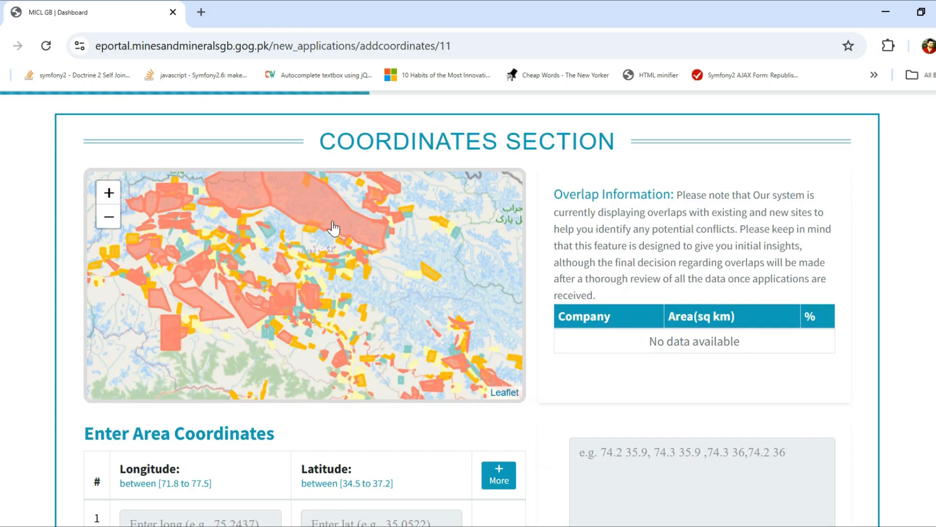
scroll(332, 227, "up", 1)
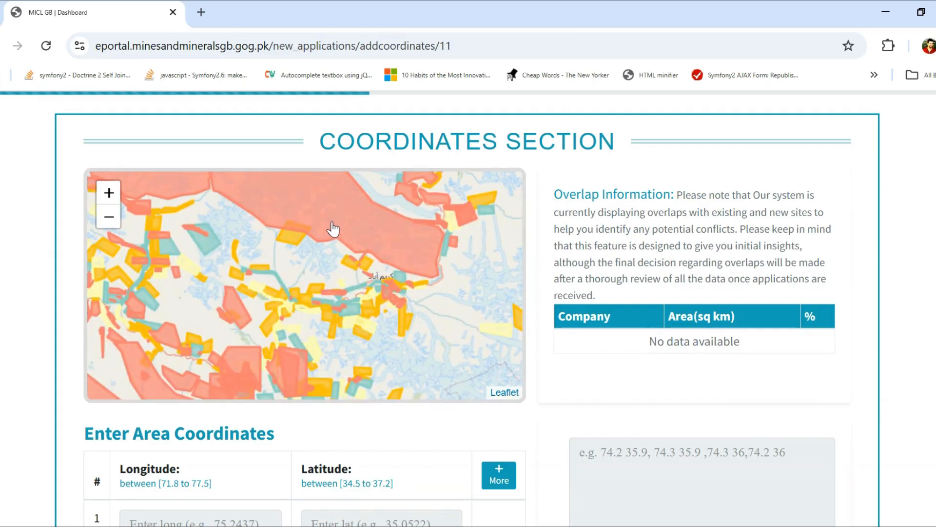
scroll(332, 227, "down", 1)
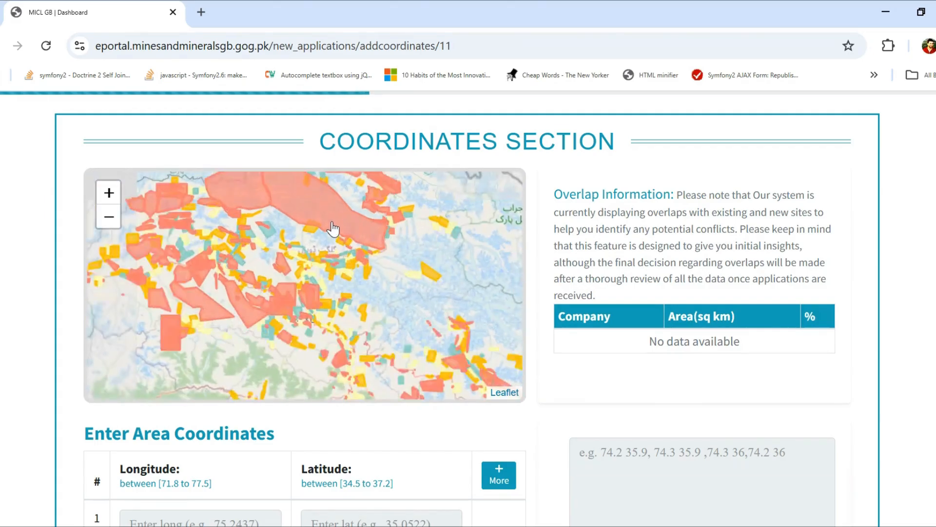
left_click(331, 229)
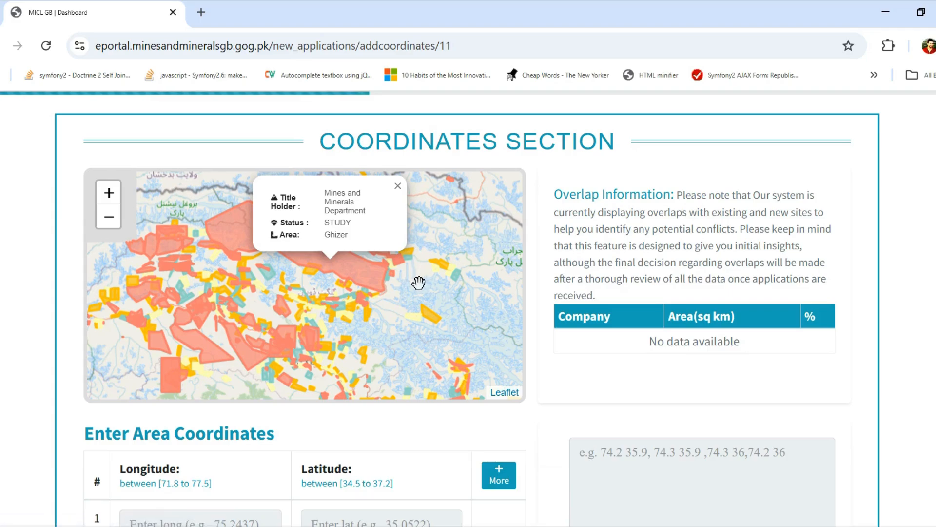
left_click(414, 297)
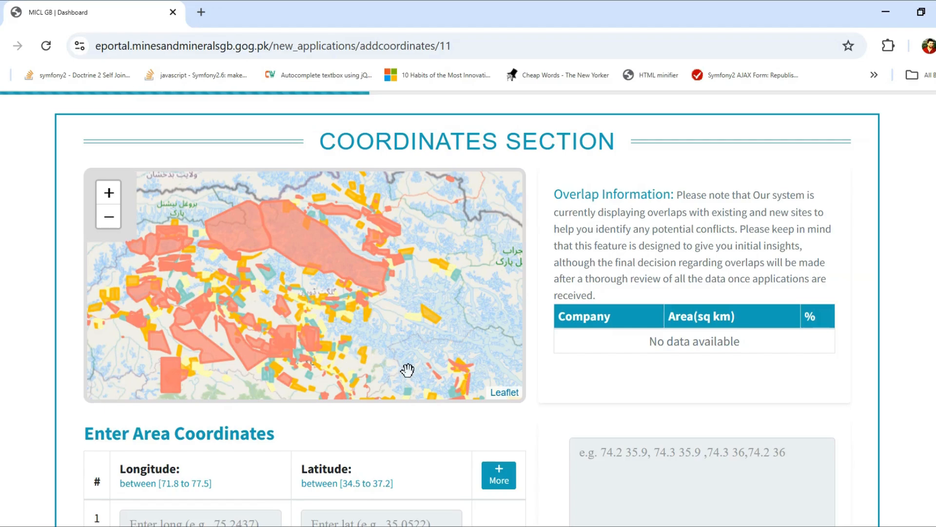
scroll(564, 393, "down", 3)
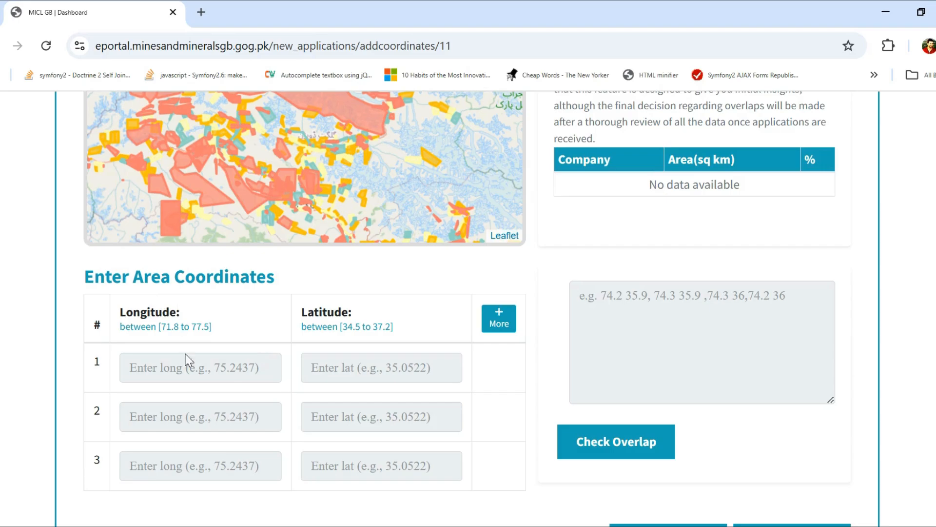
Change the third point's latitude to 34.9.
left_click(181, 371)
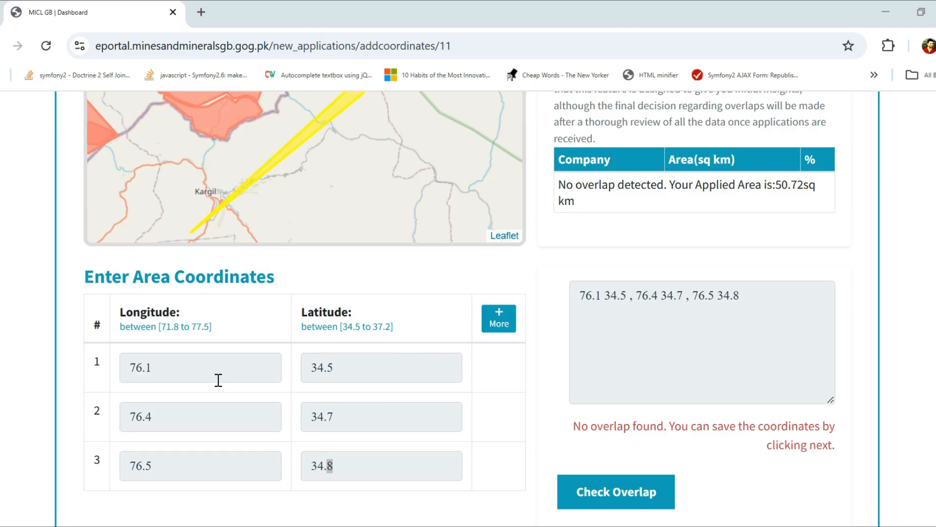
left_click(342, 467)
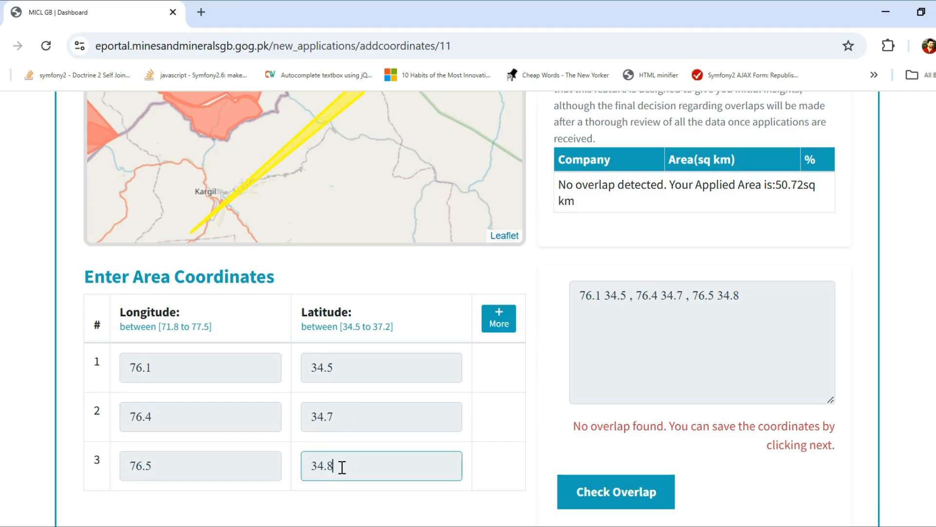
key("BackSpace")
type("9")
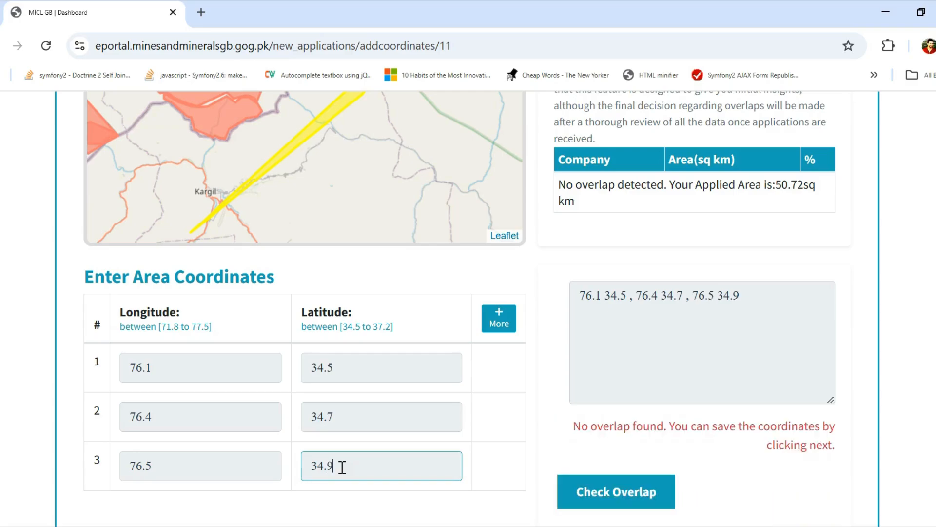
Run the overlap check and review the two reported overlaps, 0.13% and 11.41%.
left_click(599, 493)
left_click(616, 494)
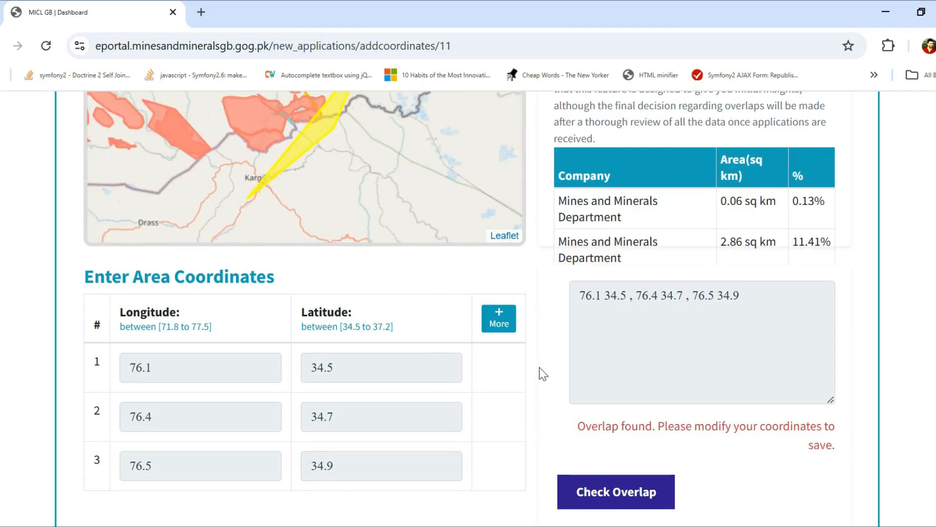
scroll(539, 371, "up", 2)
scroll(336, 209, "up", 1)
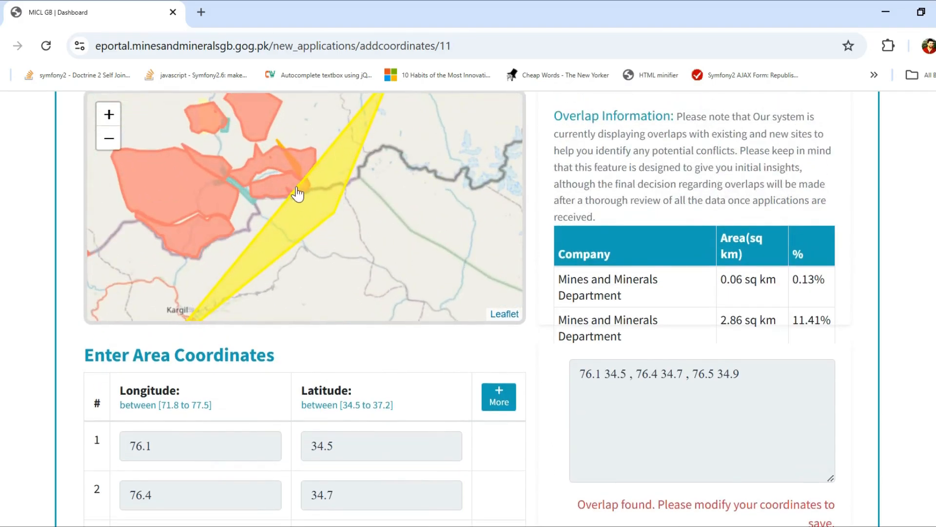
scroll(299, 195, "down", 1)
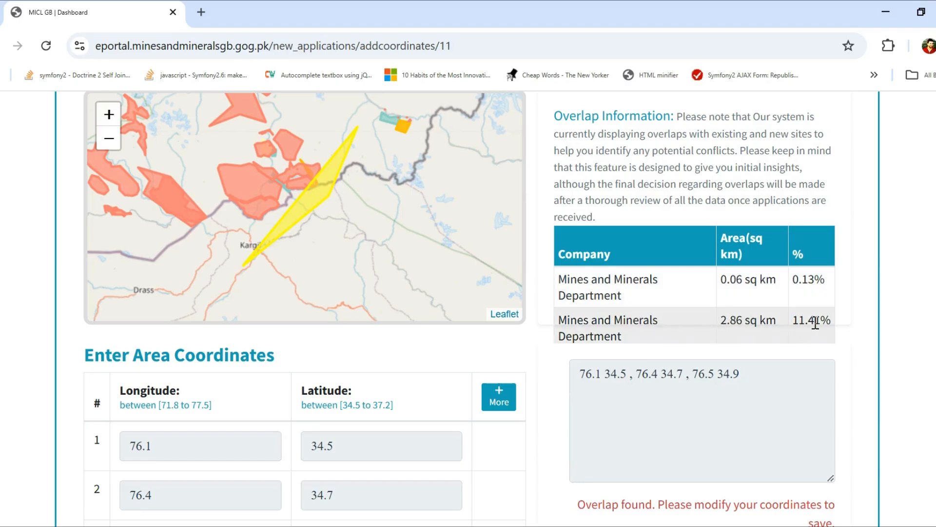
scroll(564, 376, "down", 3)
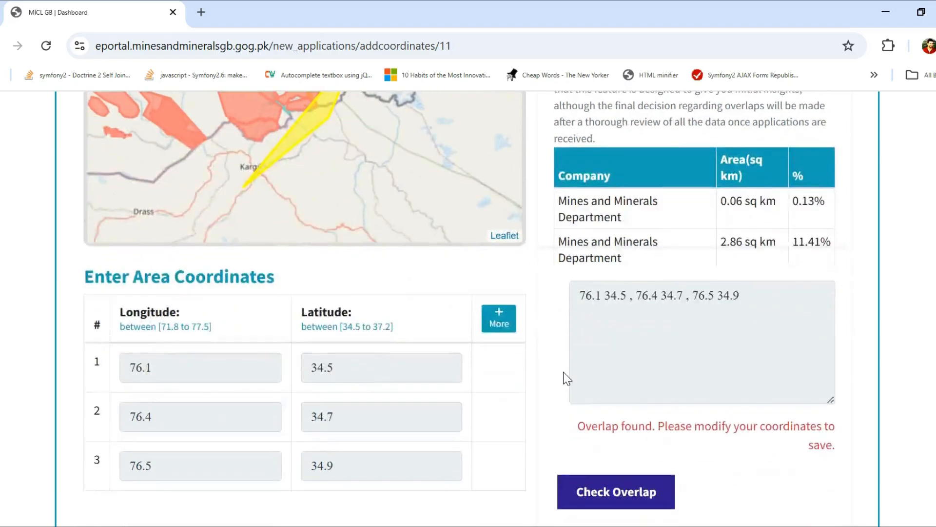
scroll(564, 373, "up", 3)
scroll(565, 373, "down", 2)
scroll(533, 431, "up", 1)
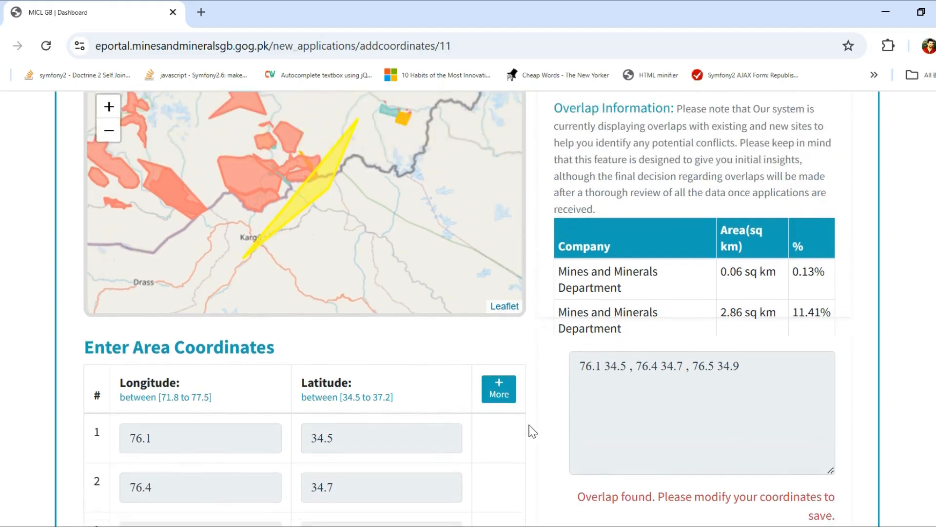
scroll(533, 431, "down", 3)
scroll(348, 418, "up", 2)
scroll(385, 404, "down", 1)
Restore the third latitude to 34.8 and re-check, confirming no overlap at 50.72 sq km.
left_click_drag(338, 462, 328, 463)
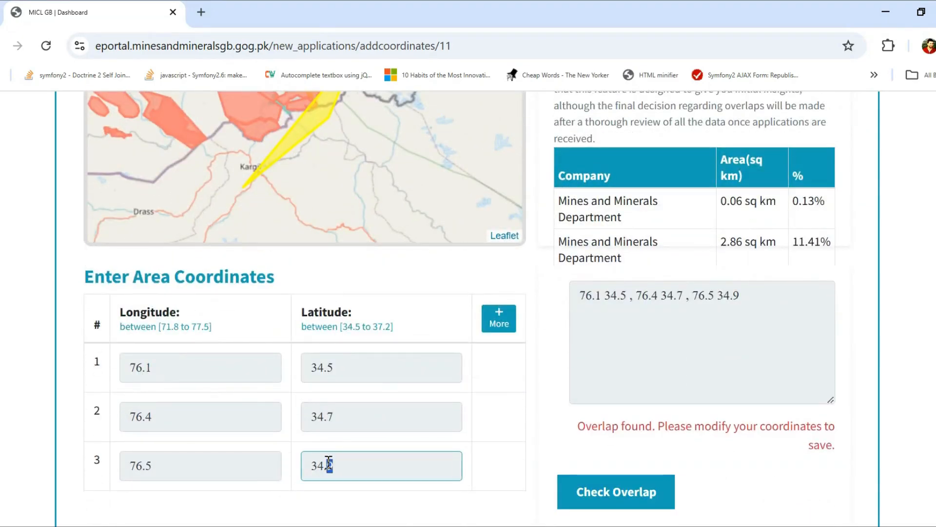
type("8")
left_click(588, 498)
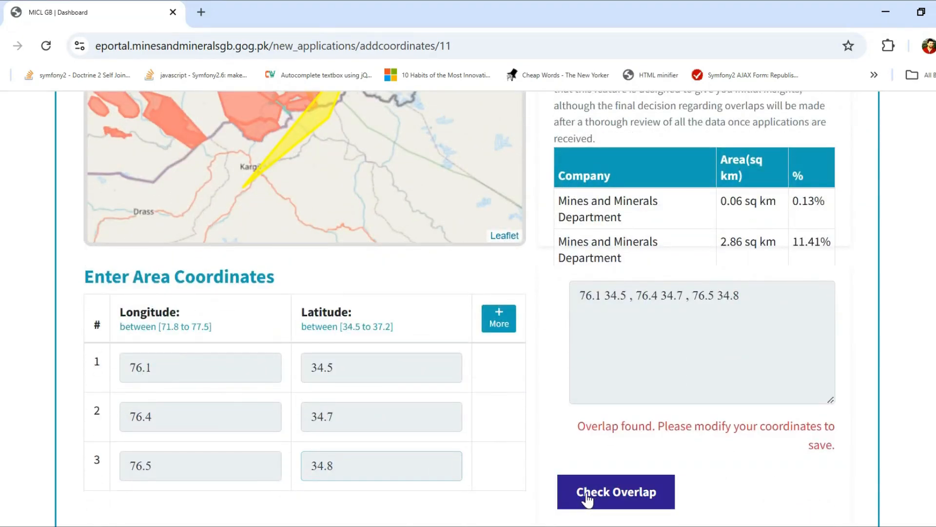
scroll(525, 435, "up", 3)
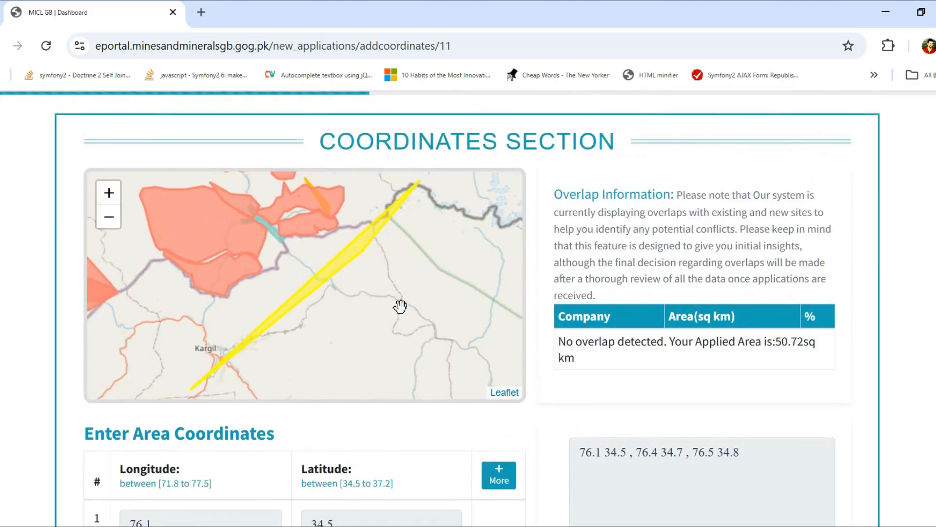
left_click_drag(583, 356, 772, 342)
scroll(510, 461, "down", 3)
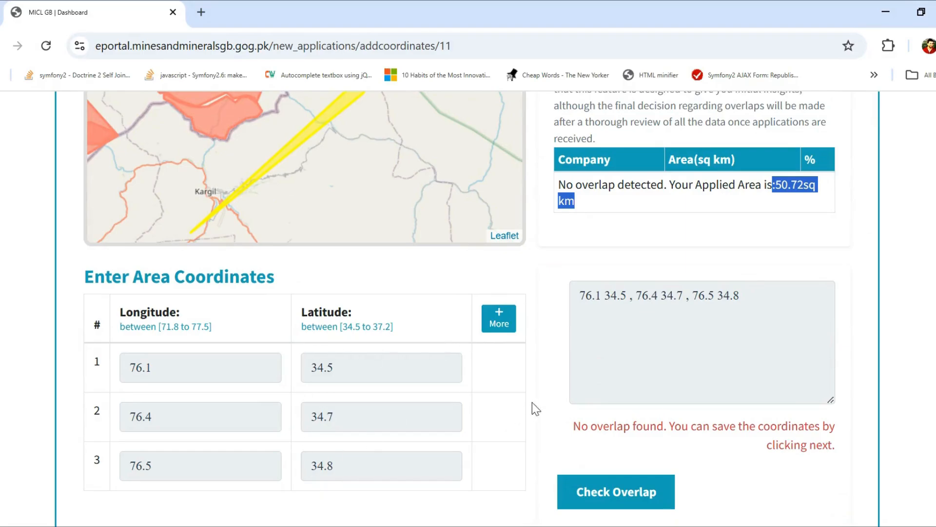
scroll(539, 381, "up", 2)
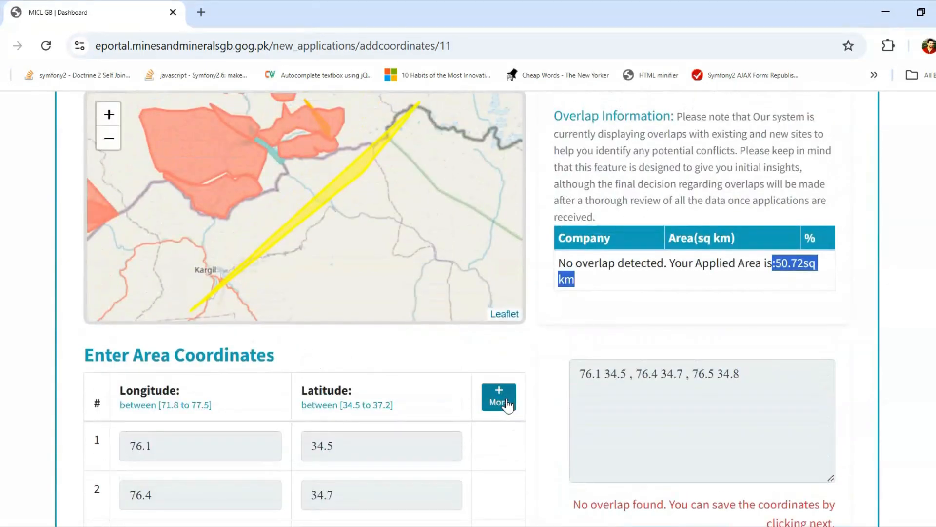
Add a fourth coordinate row with longitude 76.5.
left_click(507, 404)
scroll(551, 418, "down", 5)
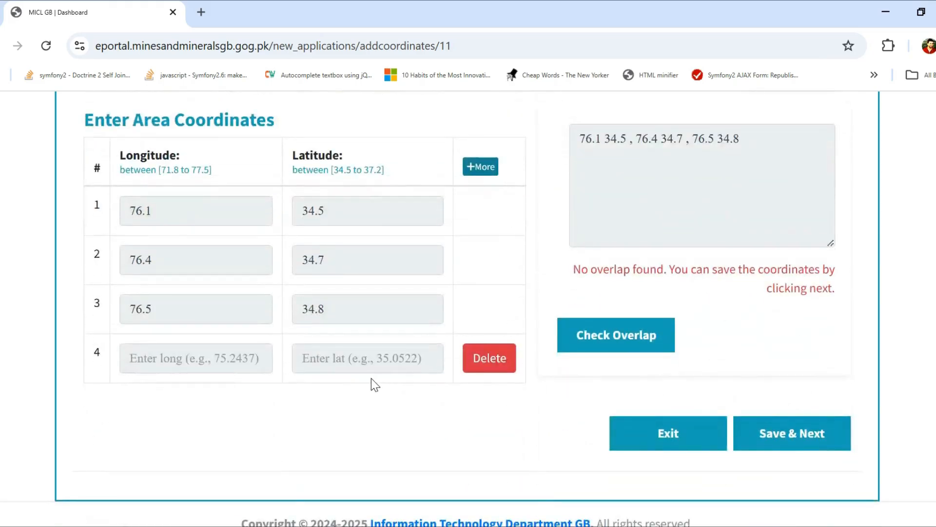
scroll(370, 378, "up", 2)
left_click_drag(161, 393, 123, 393)
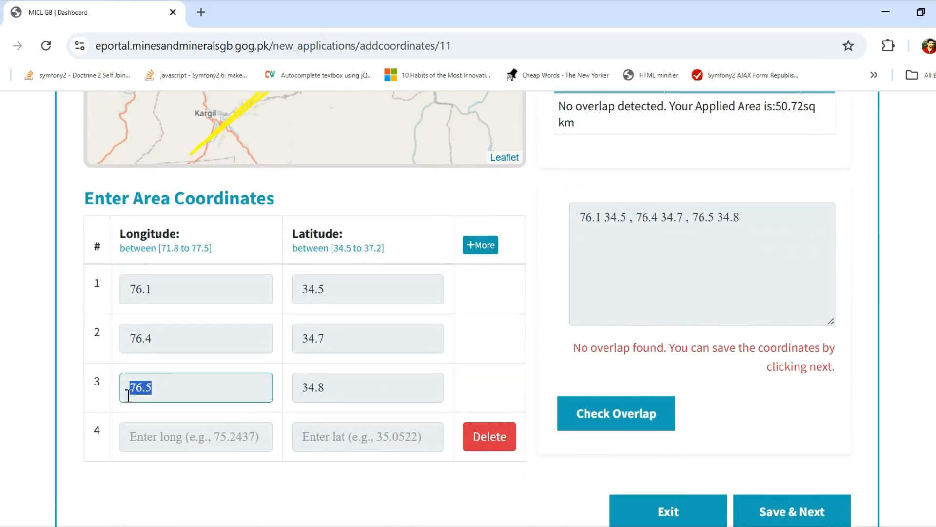
left_click(150, 437)
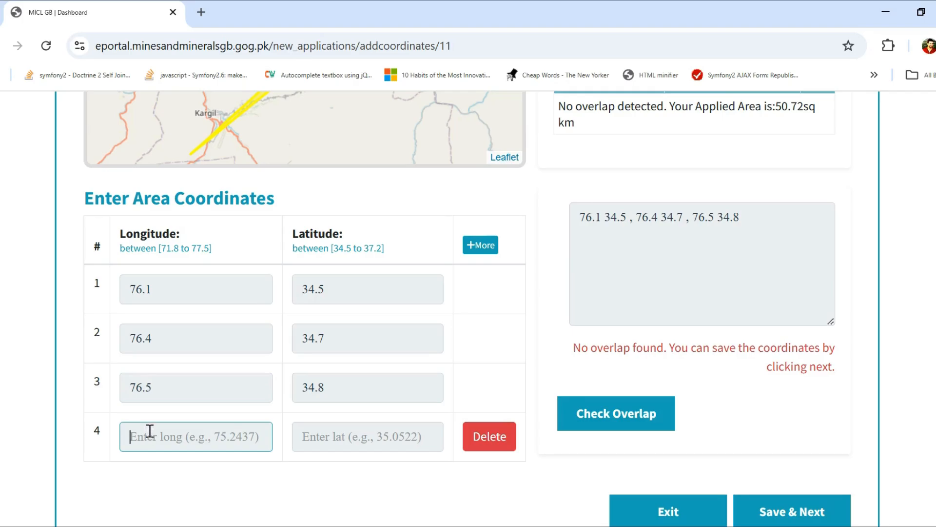
type("76")
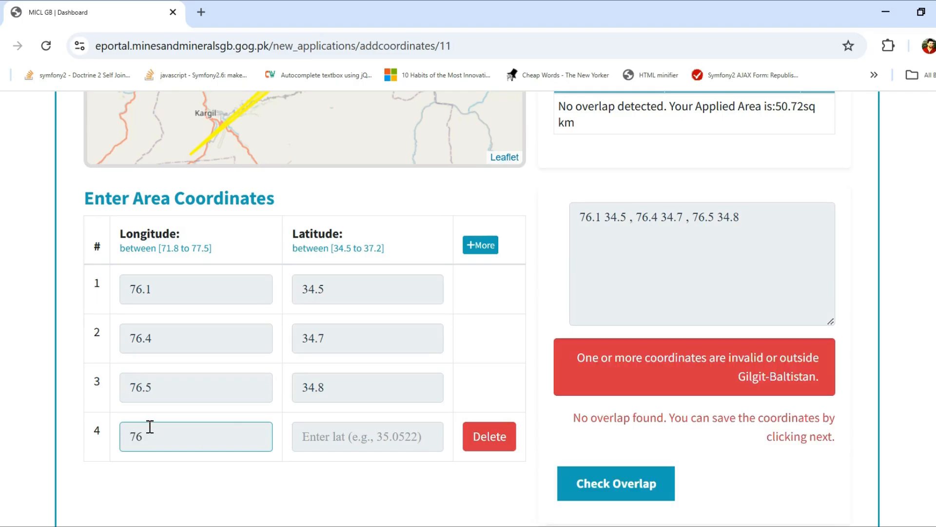
type(".5")
Enter 34.7 as the fourth point's latitude despite the invalid-coordinates warning.
left_click(322, 440)
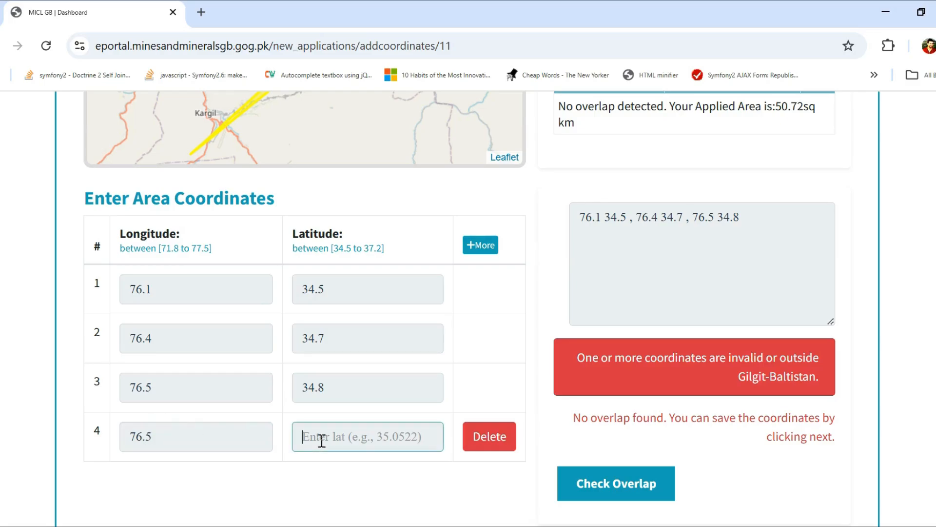
left_click_drag(224, 247, 122, 247)
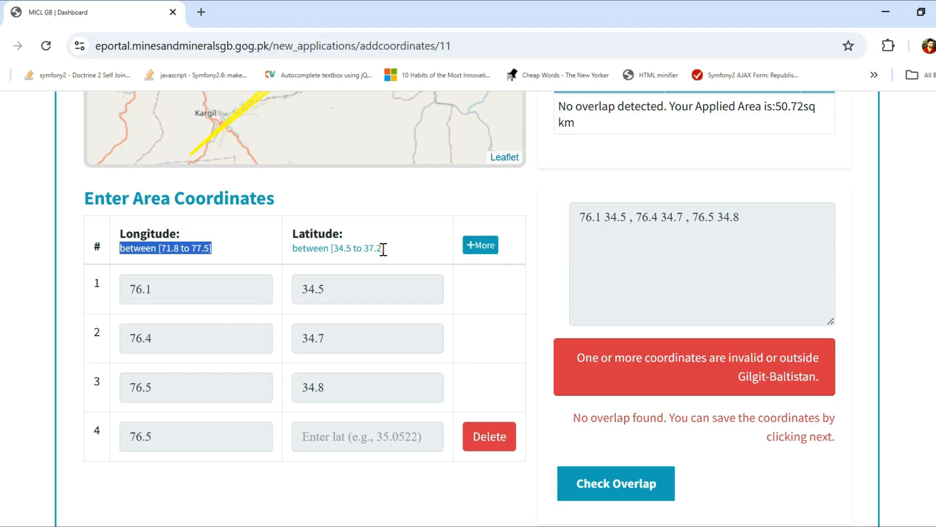
left_click(338, 443)
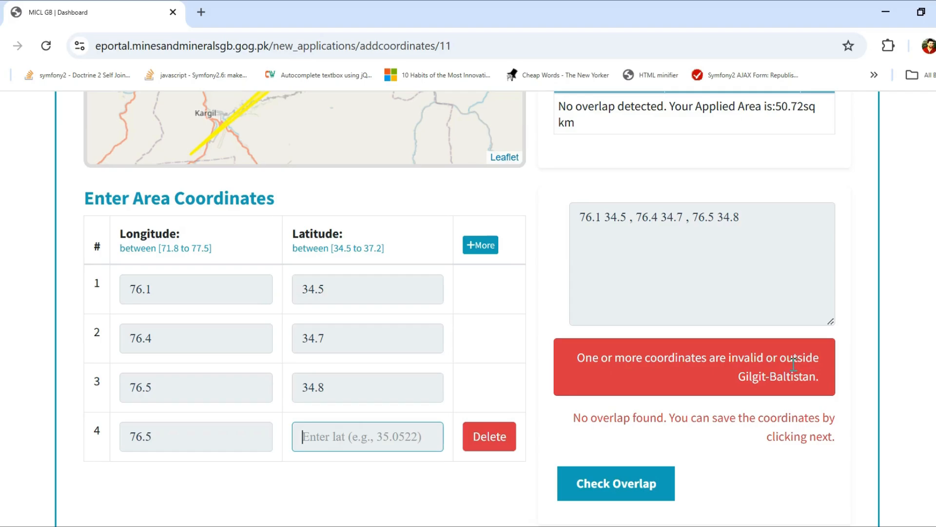
left_click_drag(816, 377, 518, 359)
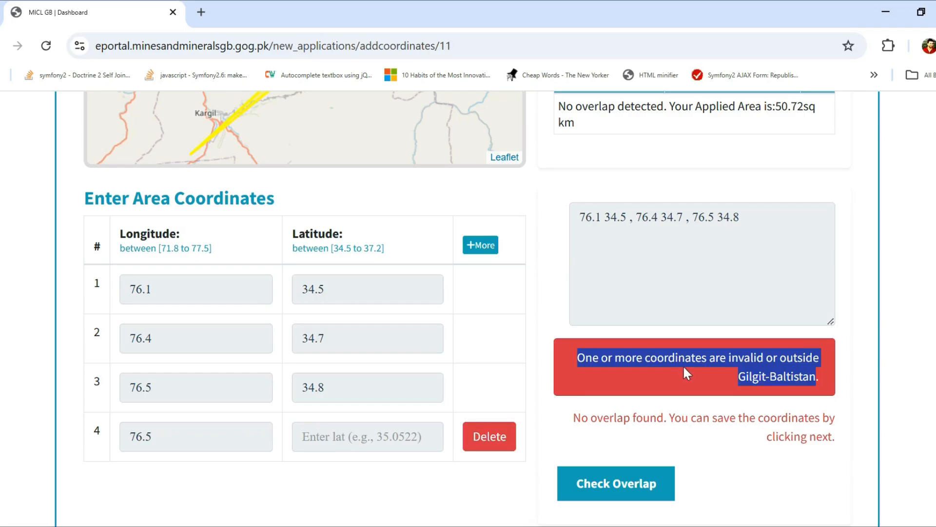
left_click(332, 437)
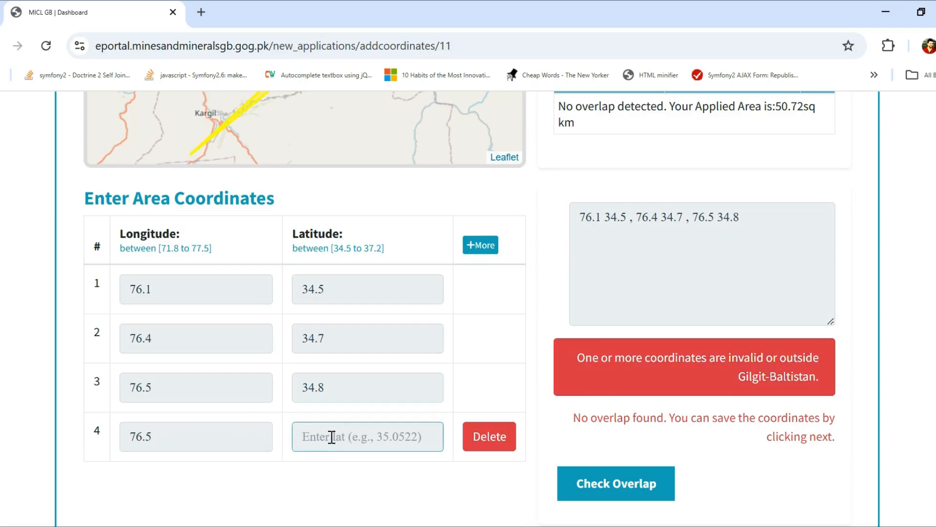
type("34")
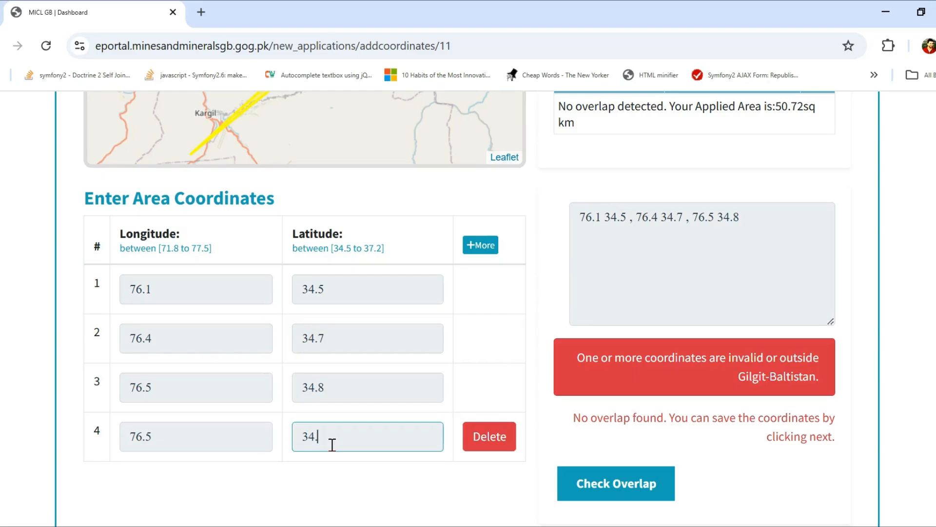
type(".7")
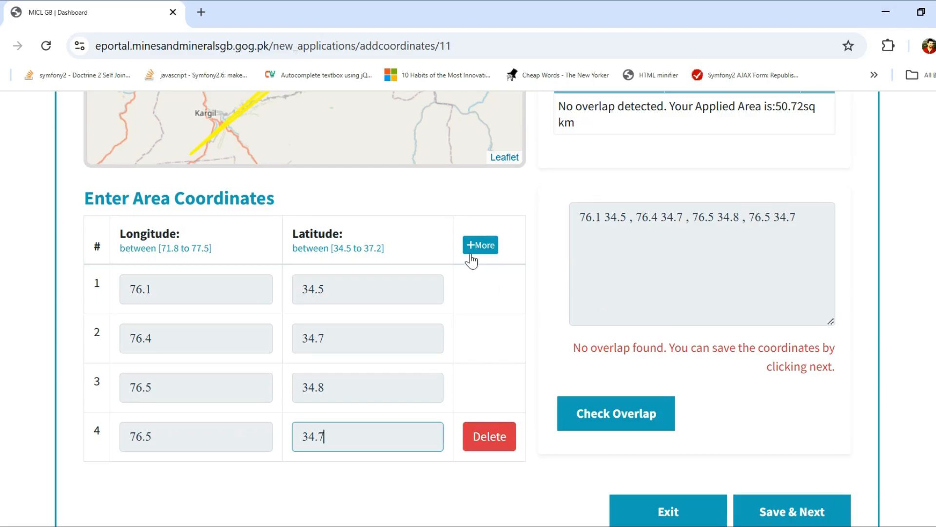
Check the four-point area for overlaps, confirming no overlap and 152.91 sq km applied area.
scroll(482, 244, "up", 5)
scroll(481, 243, "down", 3)
scroll(520, 276, "down", 2)
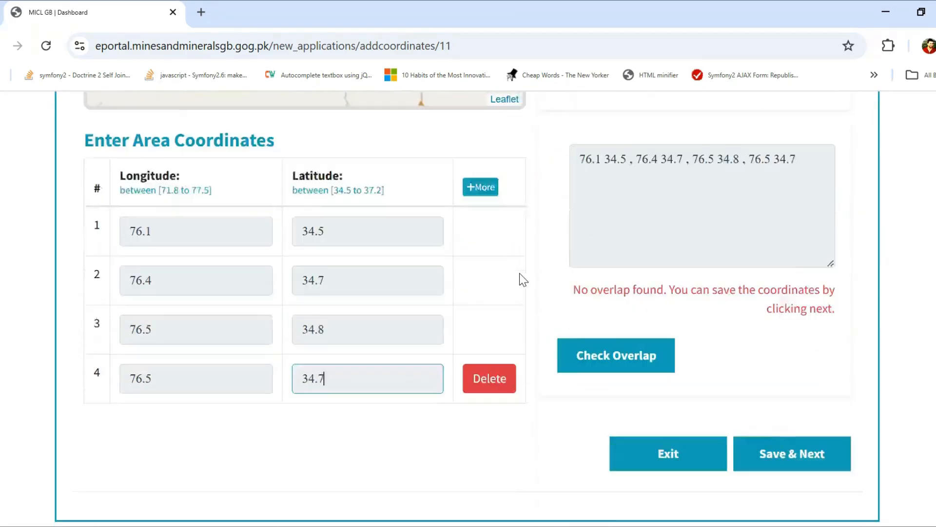
scroll(715, 278, "up", 5)
scroll(412, 350, "down", 3)
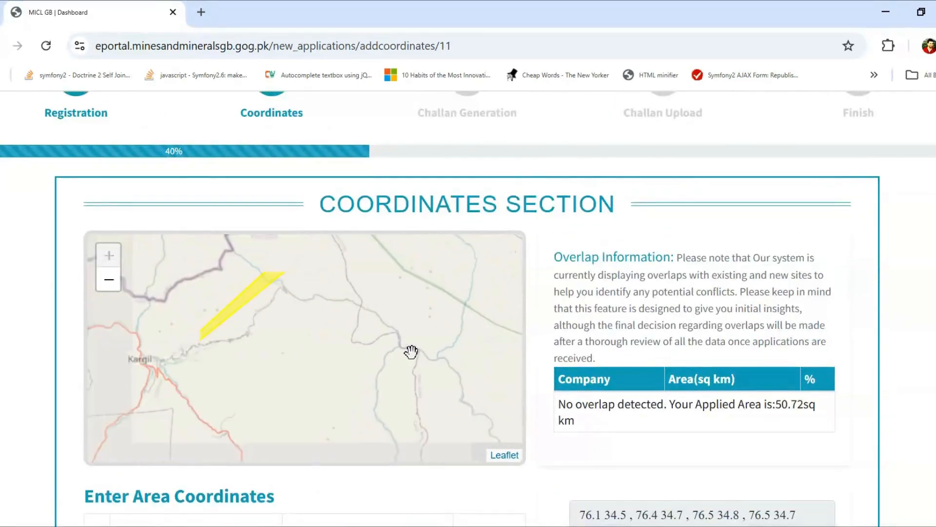
scroll(903, 437, "down", 5)
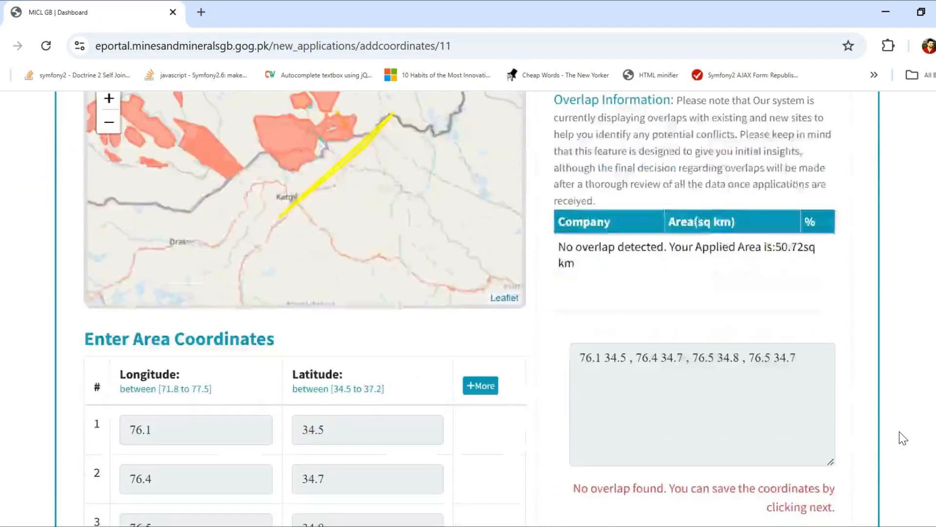
scroll(888, 434, "up", 1)
scroll(888, 434, "down", 2)
left_click(600, 405)
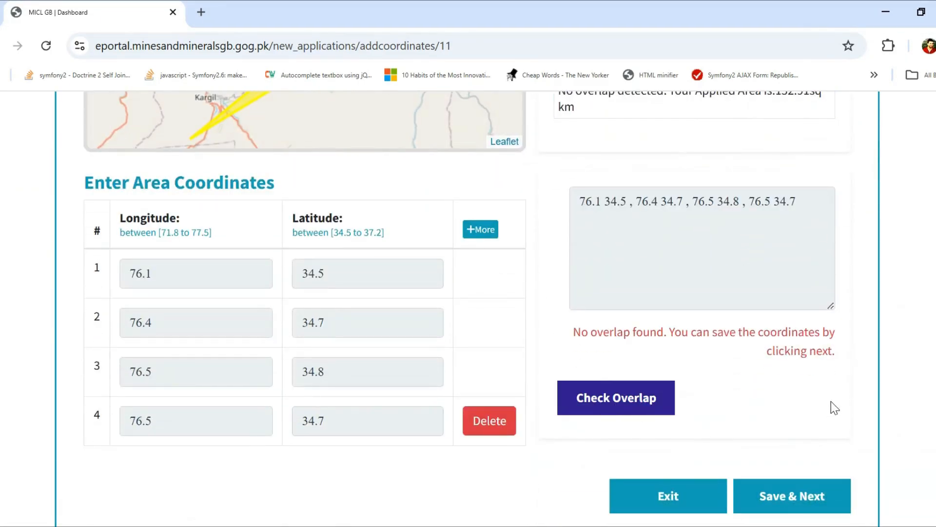
scroll(894, 376, "up", 3)
left_click_drag(776, 247, 822, 263)
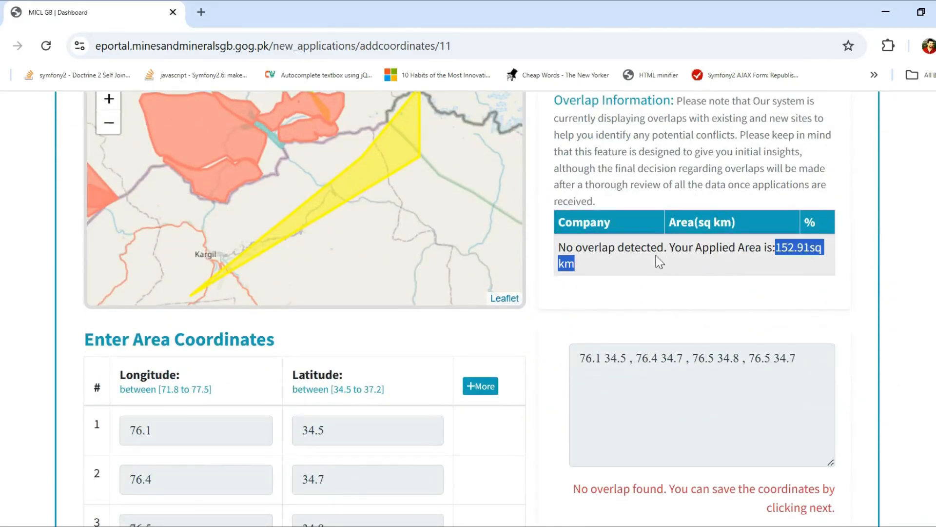
scroll(890, 376, "down", 5)
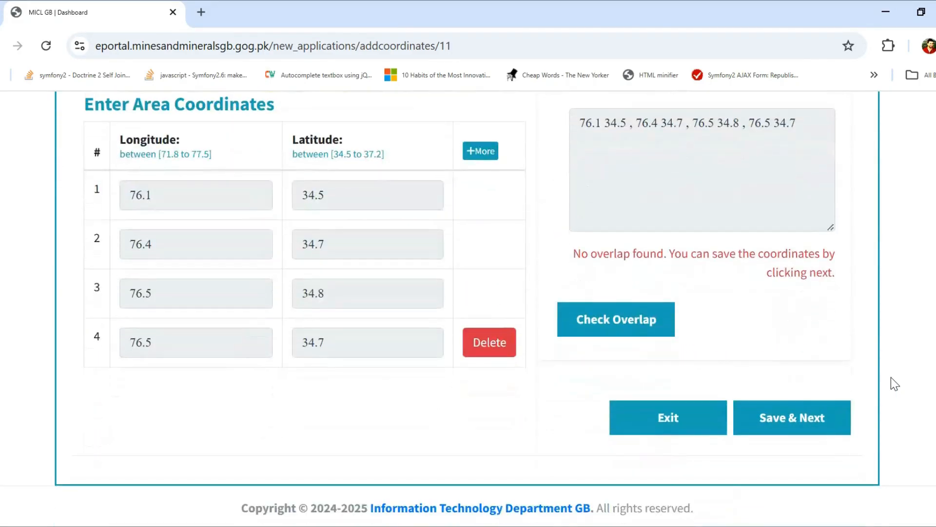
scroll(461, 394, "up", 2)
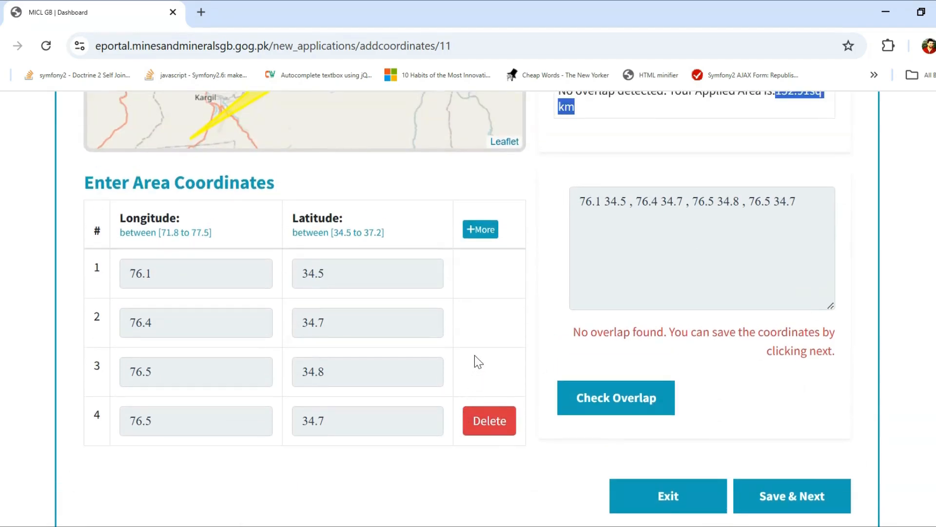
Delete the fourth row and re-check, confirming 50.72 sq km with no overlap.
left_click(489, 421)
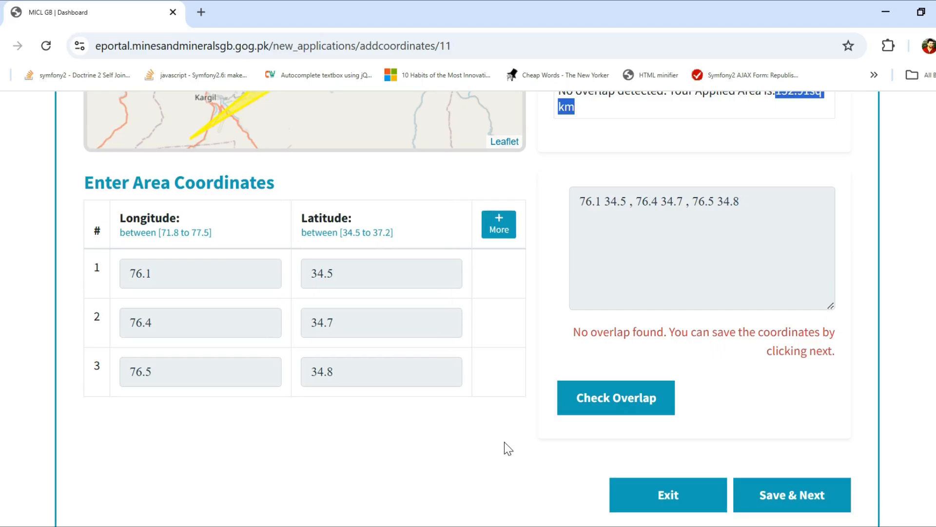
left_click(597, 399)
scroll(525, 442, "up", 1)
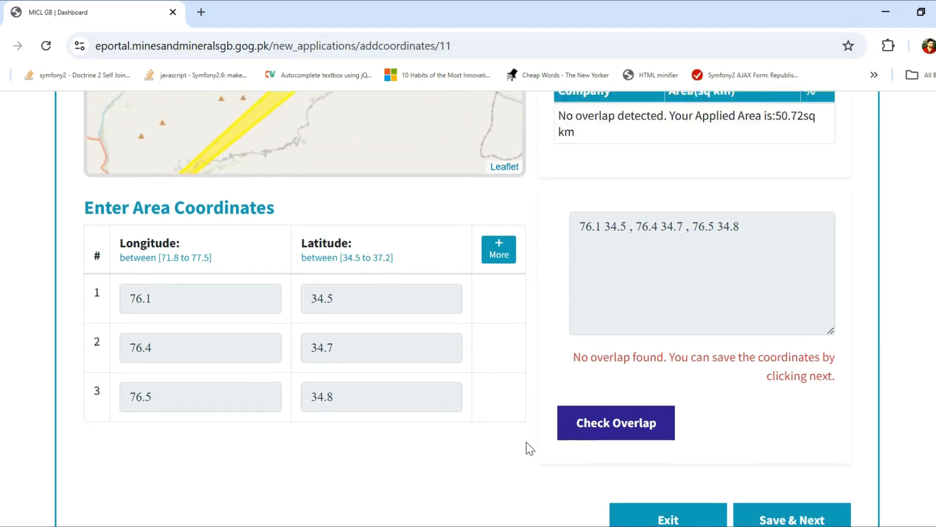
scroll(526, 441, "up", 3)
scroll(818, 328, "down", 1)
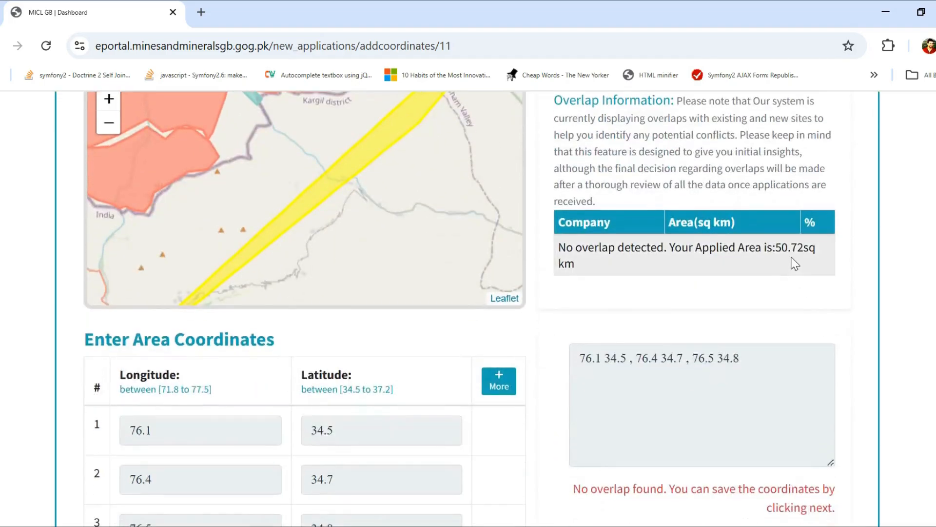
left_click_drag(774, 248, 821, 257)
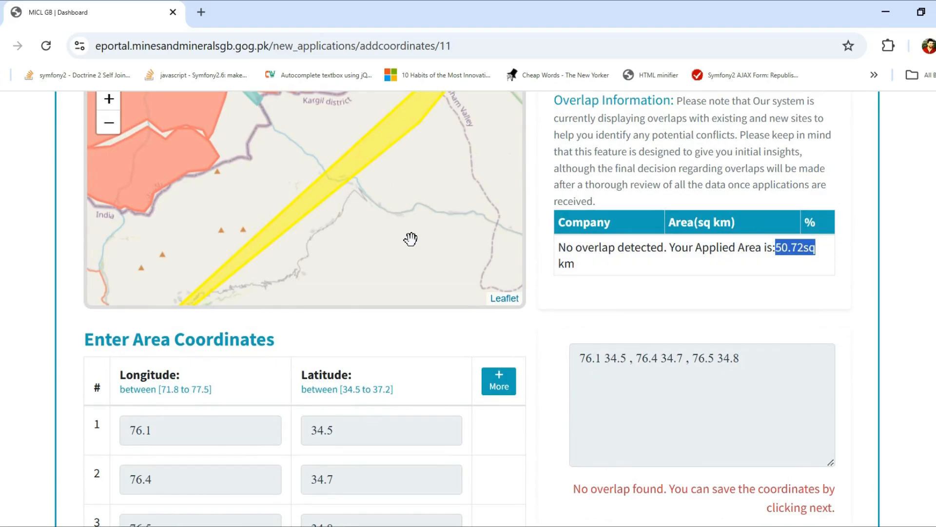
scroll(411, 239, "down", 4)
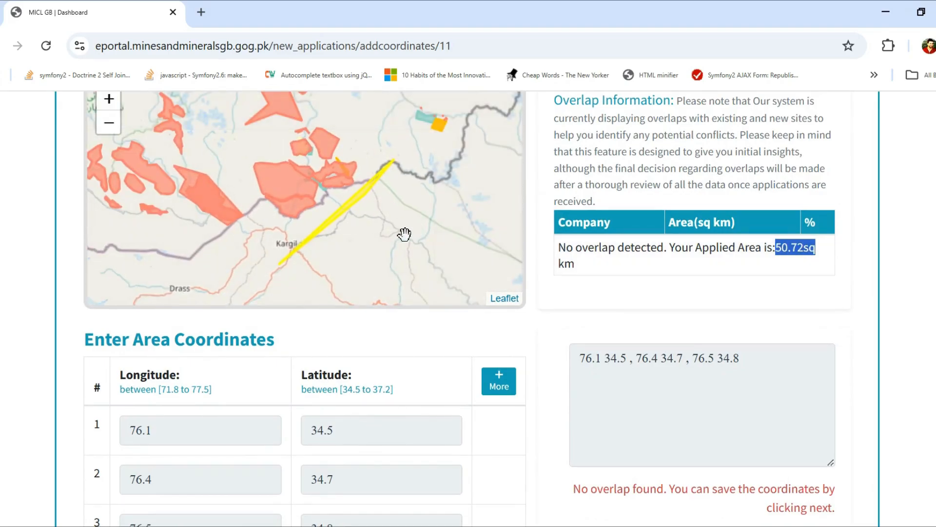
left_click_drag(500, 337, 486, 326)
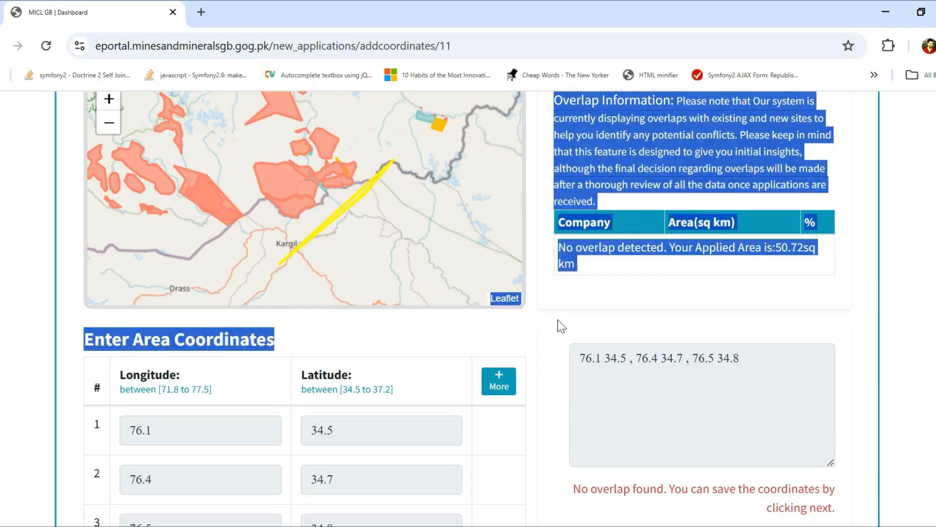
scroll(560, 353, "down", 3)
scroll(561, 352, "up", 2)
scroll(561, 352, "down", 2)
left_click(567, 267)
scroll(824, 288, "up", 5)
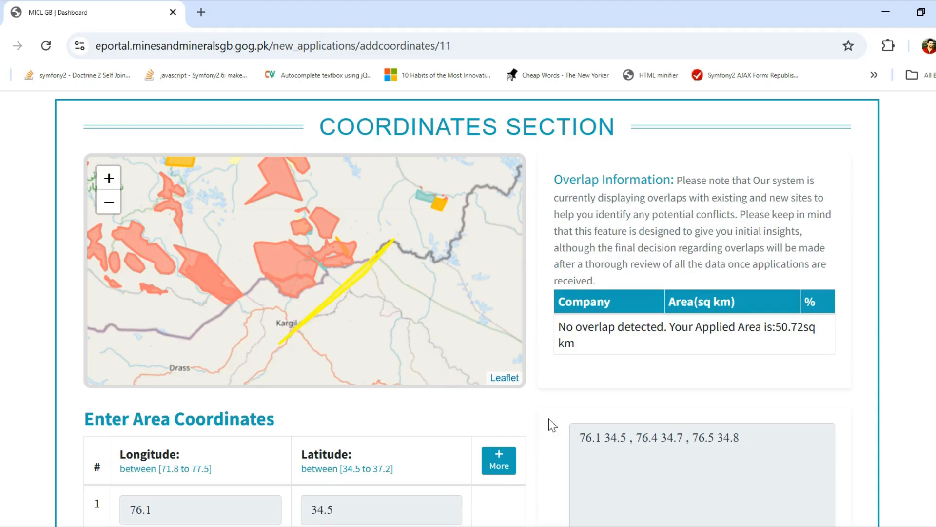
Save the three-point coordinates with Save & Next and dismiss the confirmation.
scroll(537, 423, "down", 5)
scroll(556, 426, "down", 2)
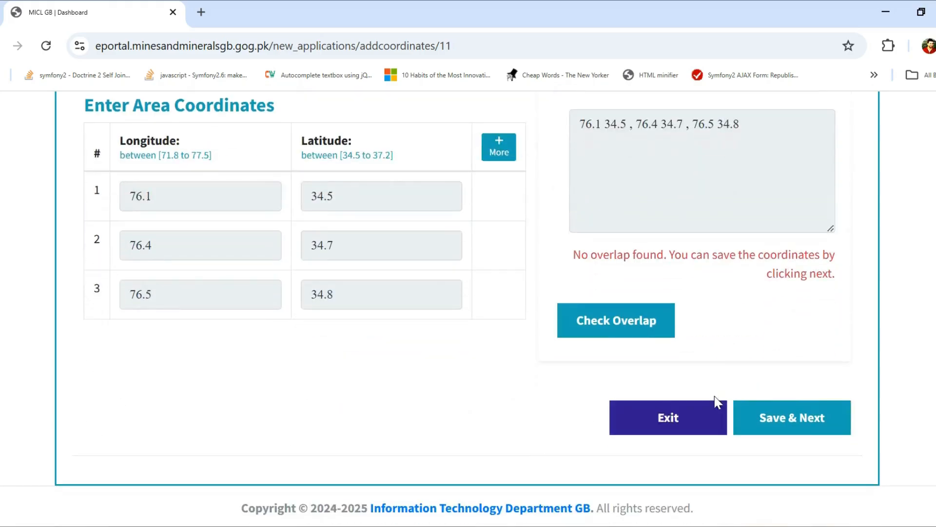
left_click(795, 424)
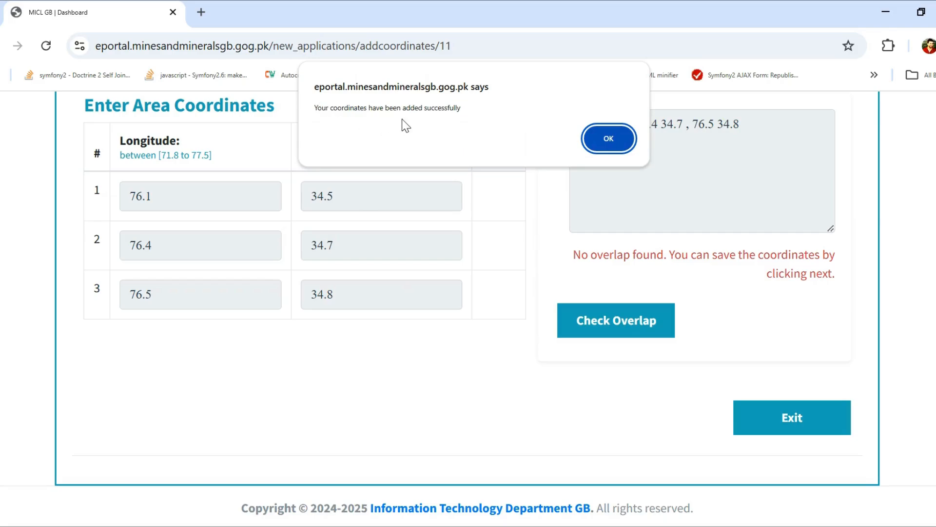
left_click(607, 147)
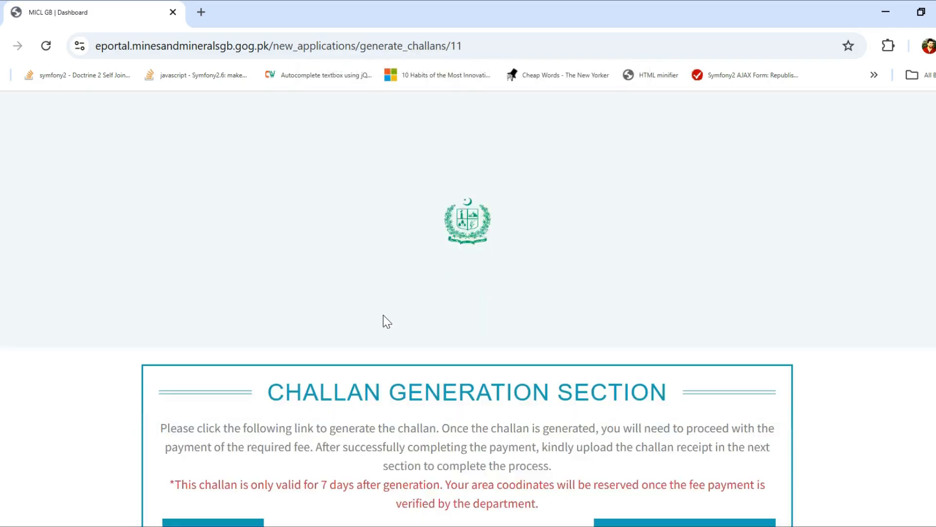
Generate the application fee challan and open its downloaded PDF.
scroll(340, 401, "down", 2)
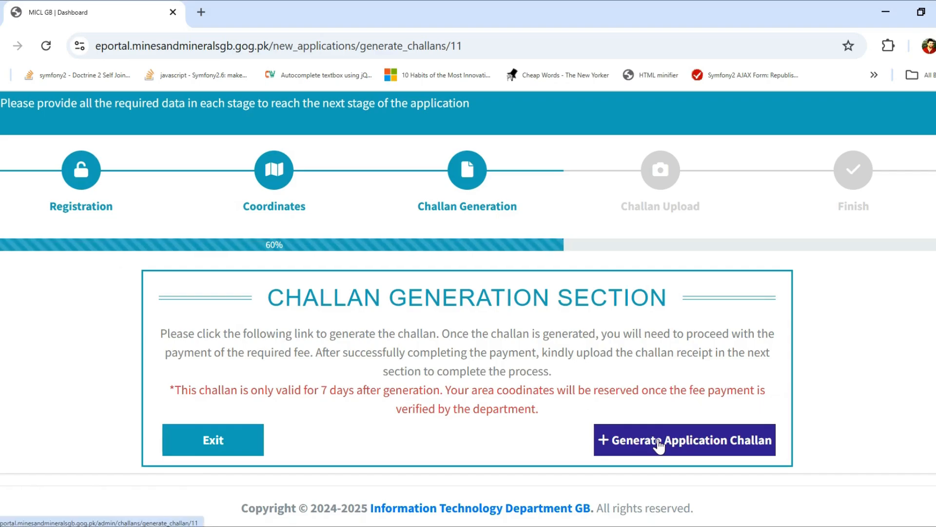
left_click(658, 444)
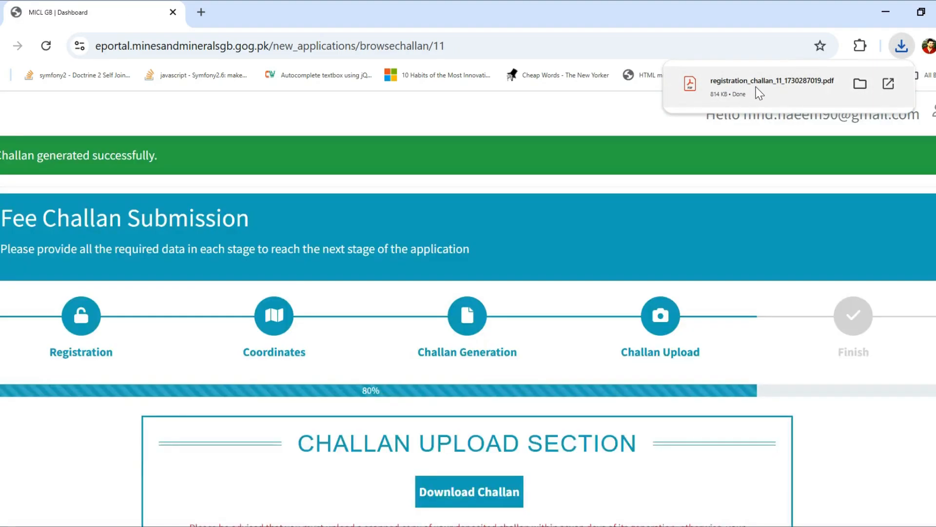
left_click(759, 92)
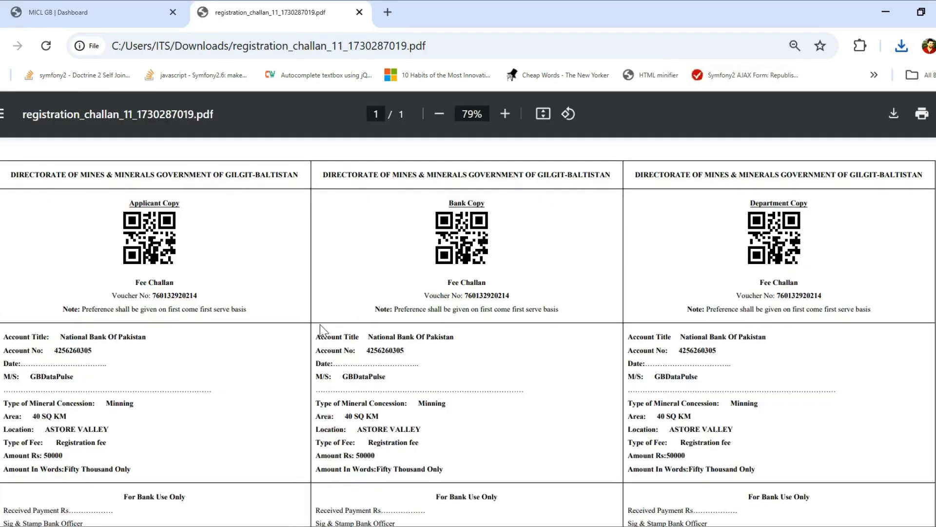
Review the challan PDF showing the Rs 50000 registration fee, then close it.
scroll(188, 424, "down", 2)
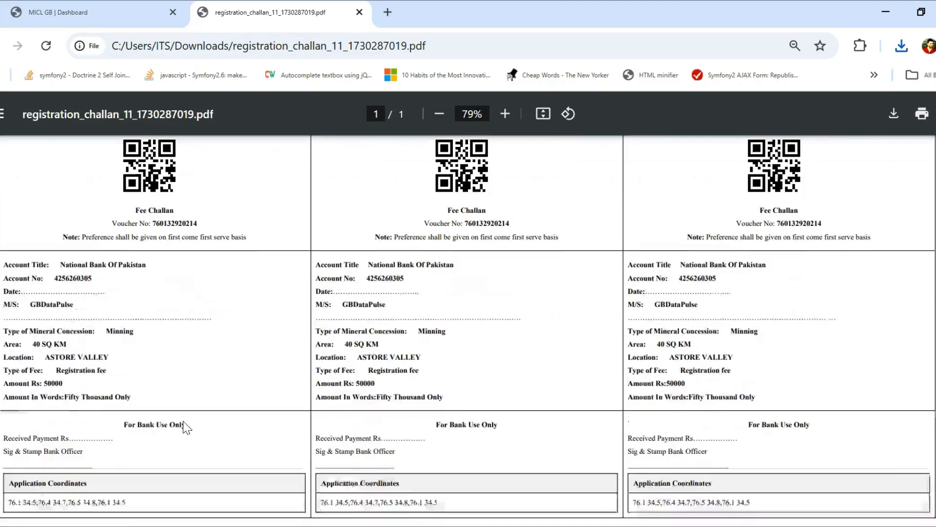
scroll(161, 356, "down", 2)
scroll(138, 314, "up", 2)
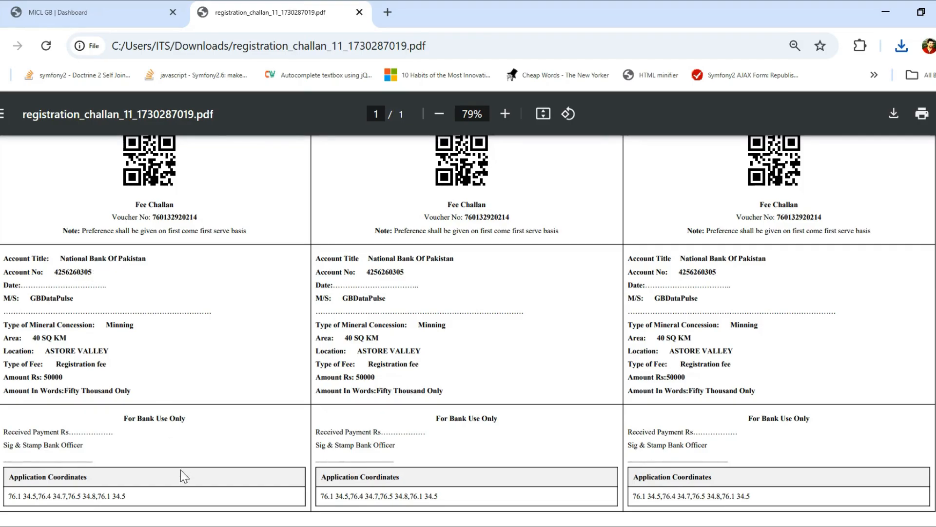
scroll(167, 498, "down", 2)
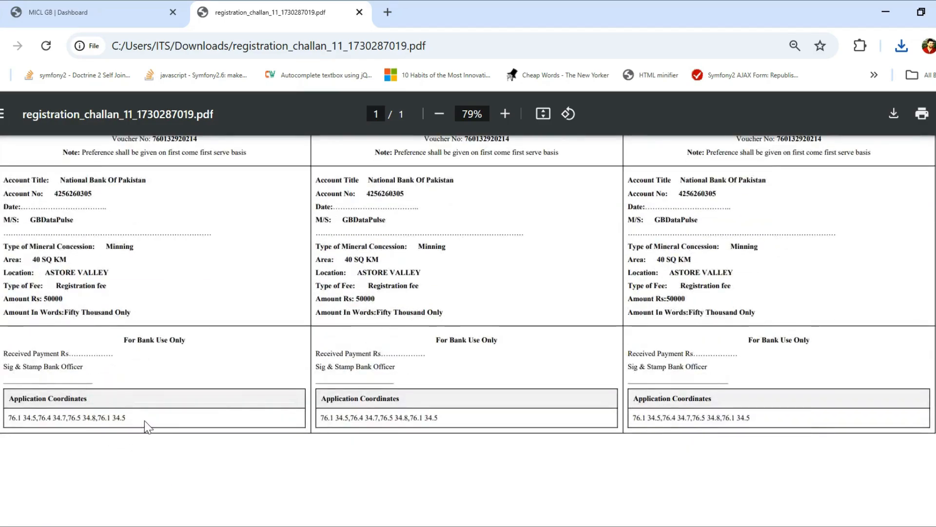
scroll(599, 367, "up", 3)
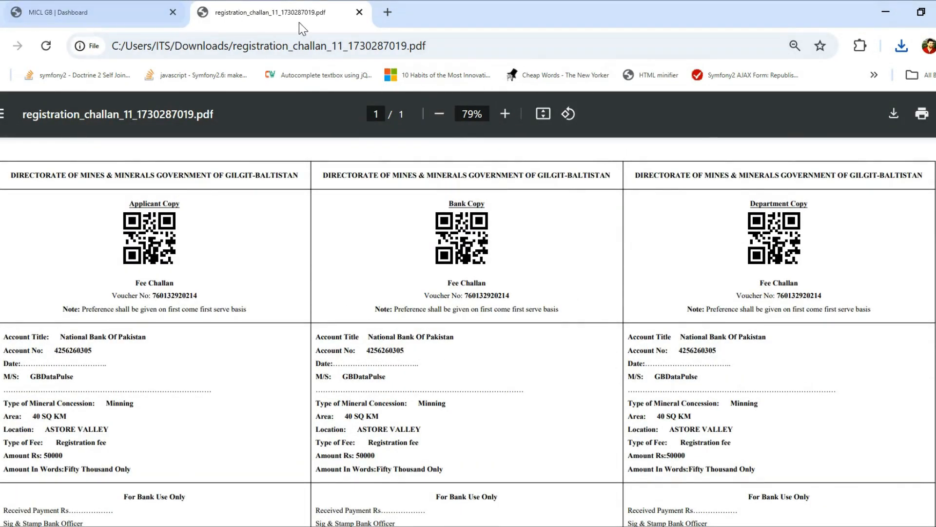
left_click(359, 12)
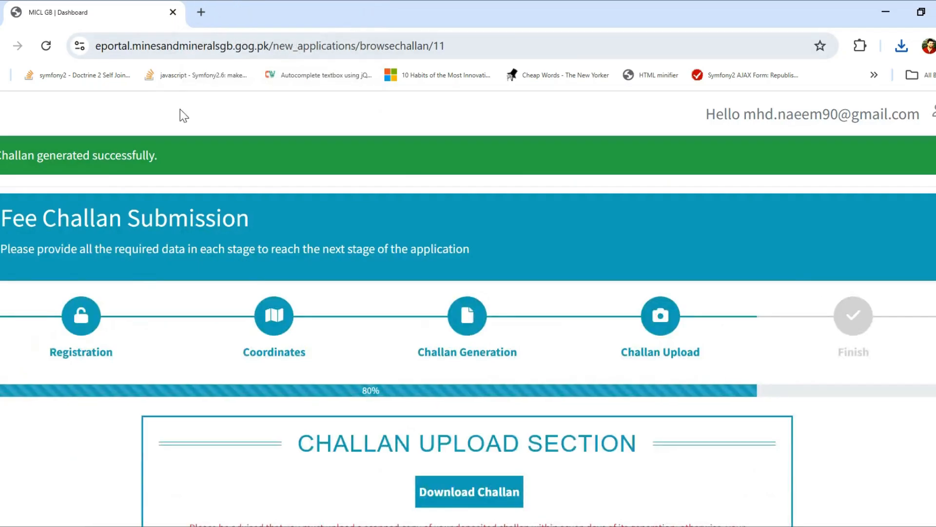
Enter the bank receipt number and set the challan payment date to 30 October 2024.
scroll(758, 378, "down", 3)
scroll(809, 385, "down", 3)
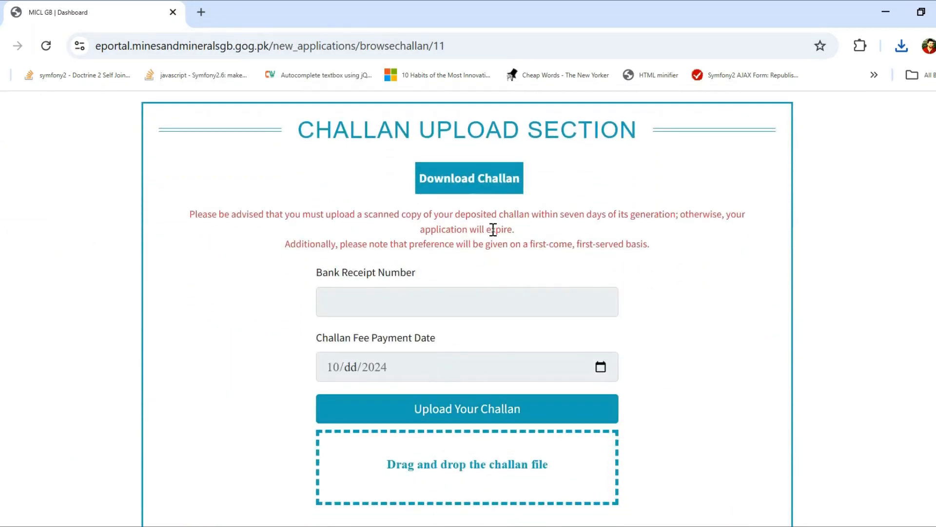
left_click(385, 299)
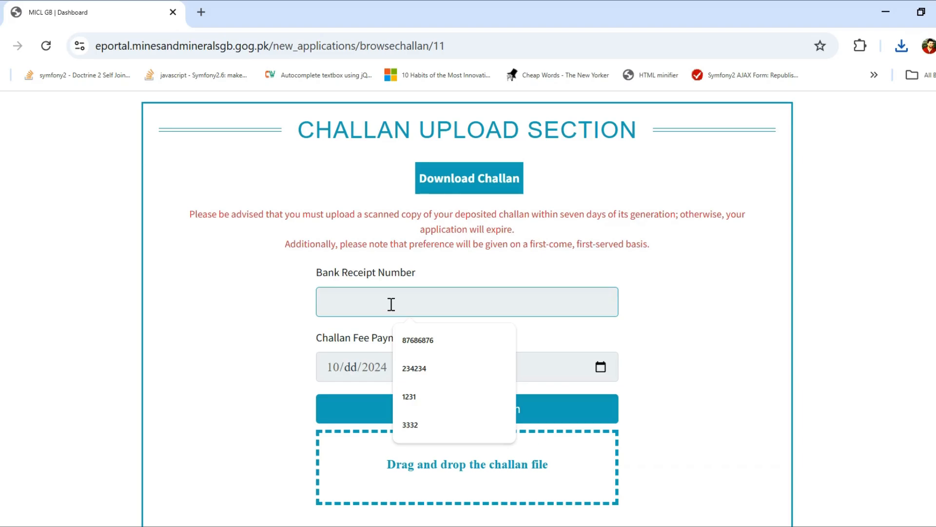
type("33")
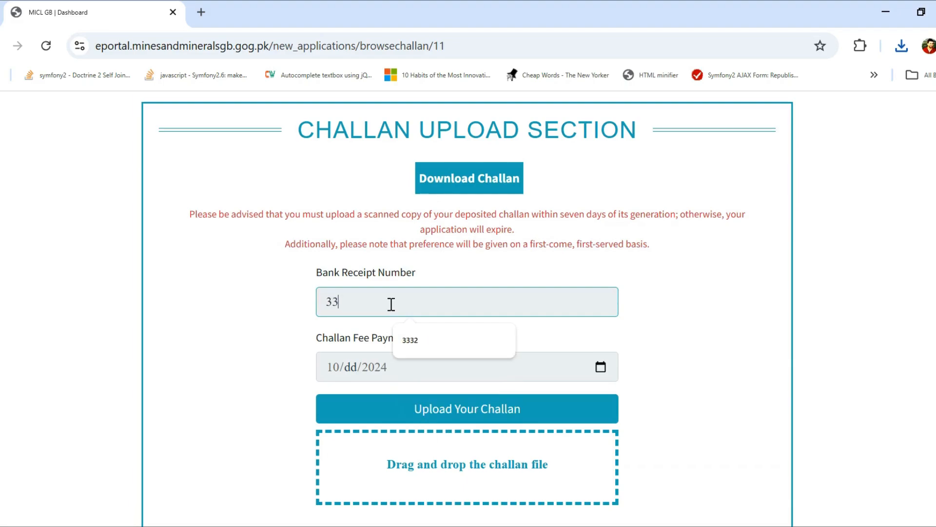
left_click(601, 367)
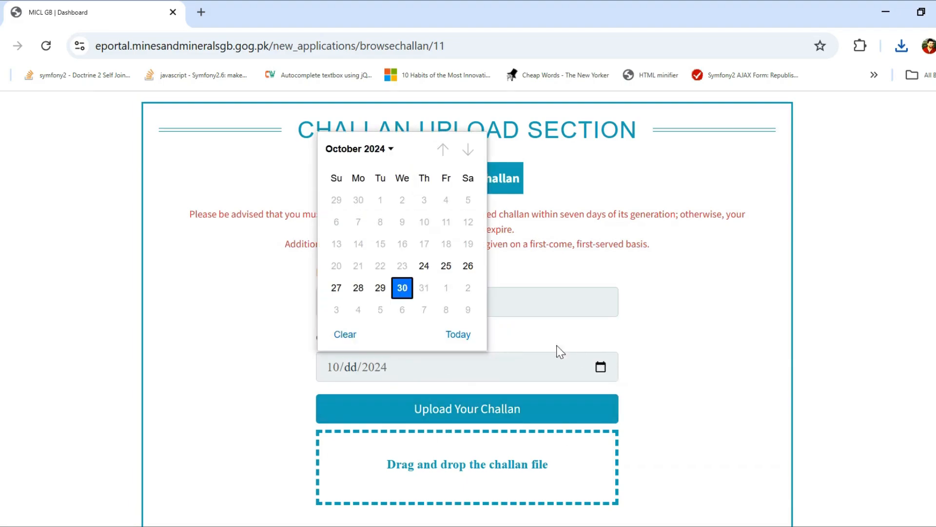
left_click(402, 288)
Attach the scanned challan image file and save the challan details.
scroll(468, 395, "down", 3)
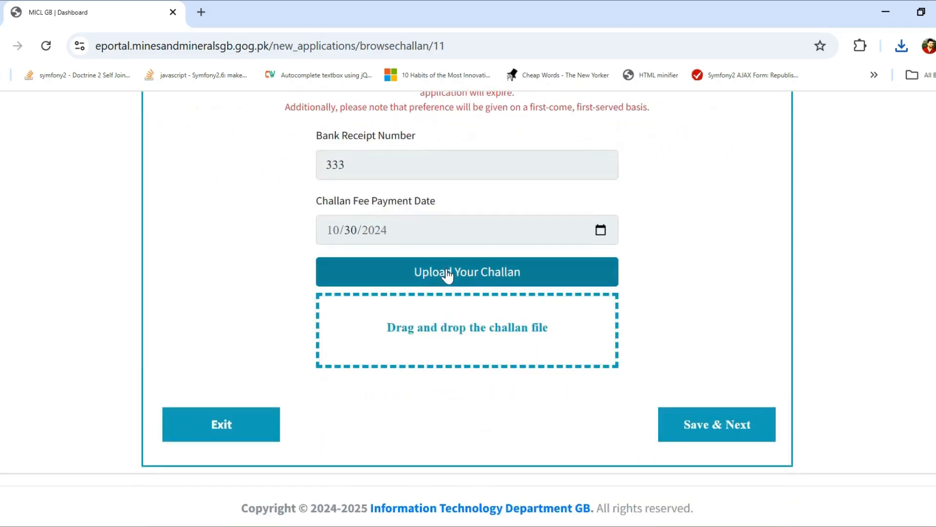
left_click(466, 324)
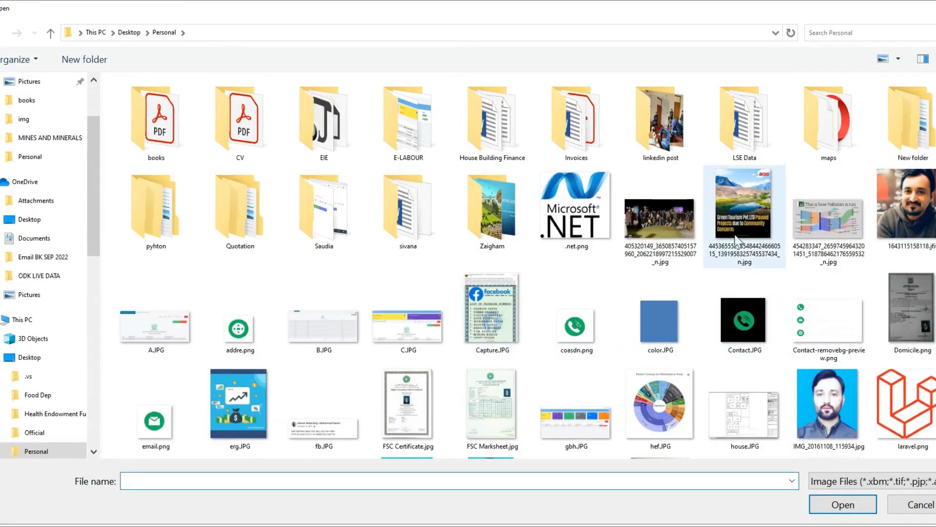
double_click(650, 238)
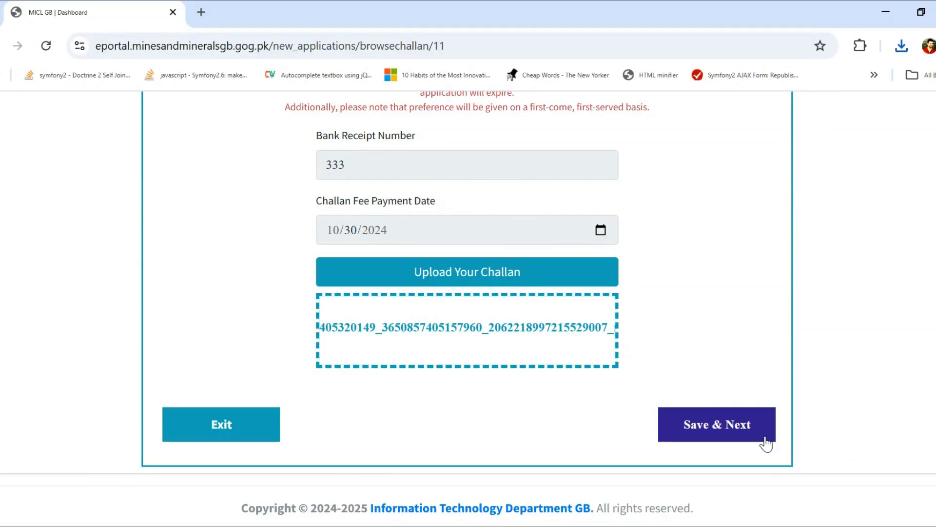
left_click(712, 426)
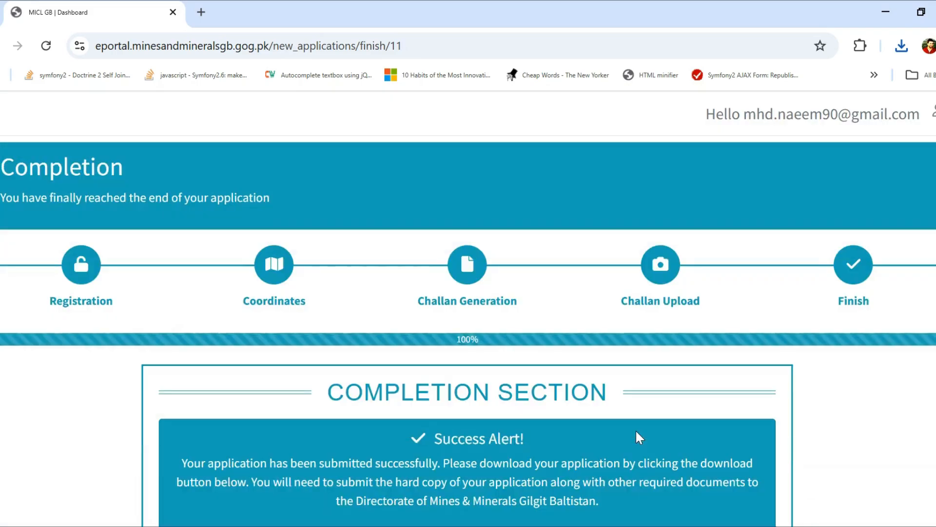
Scroll down the Completion page to view the submission success alert.
scroll(825, 423, "down", 3)
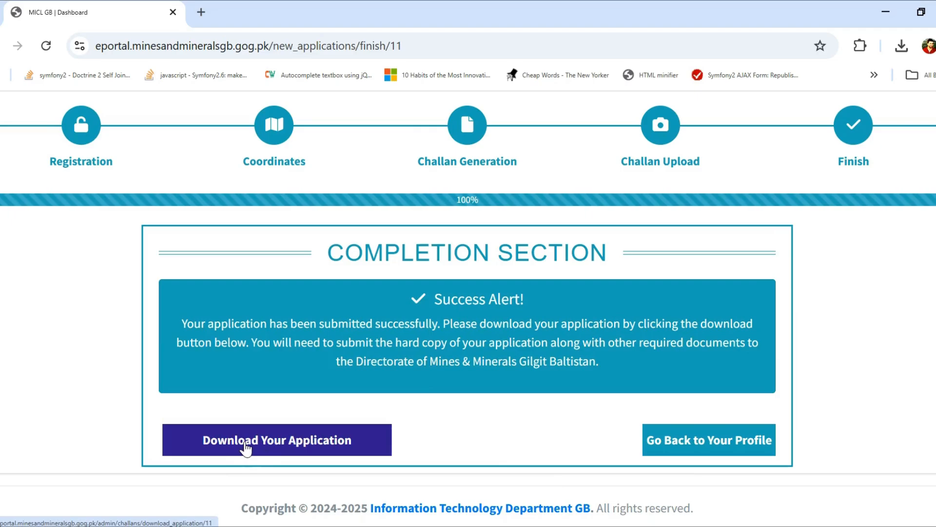
left_click(310, 441)
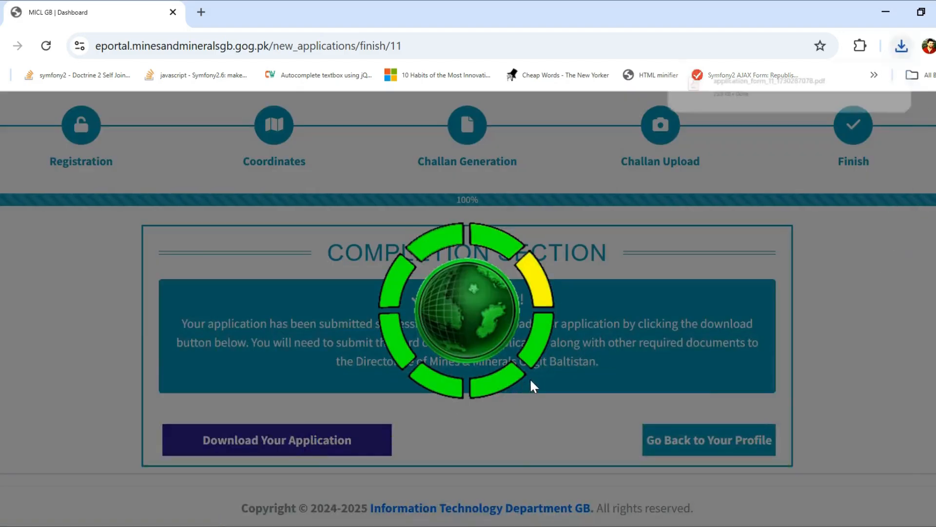
left_click(751, 82)
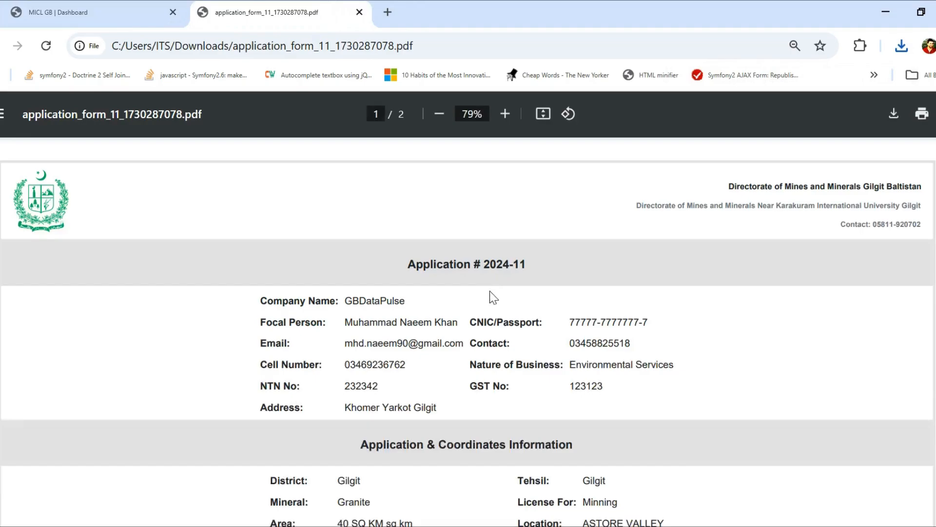
scroll(498, 364, "down", 10)
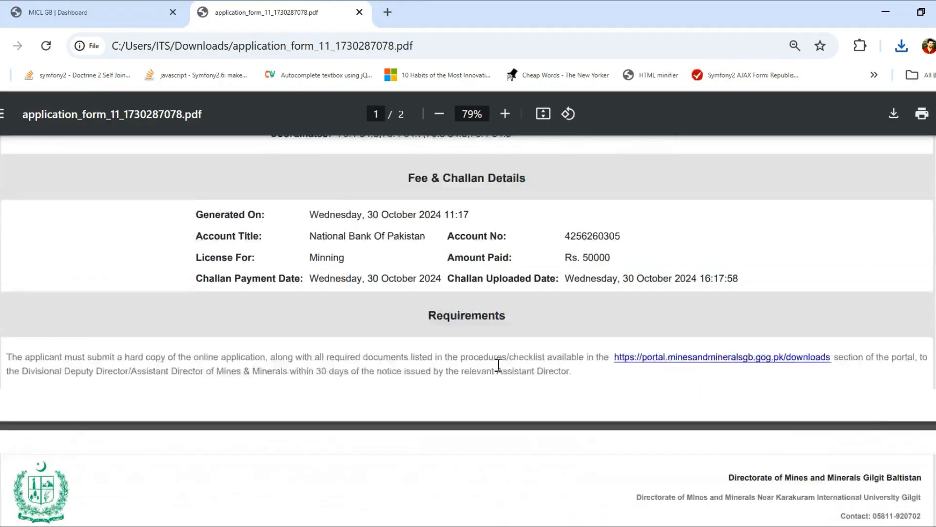
scroll(498, 364, "up", 2)
scroll(498, 365, "up", 10)
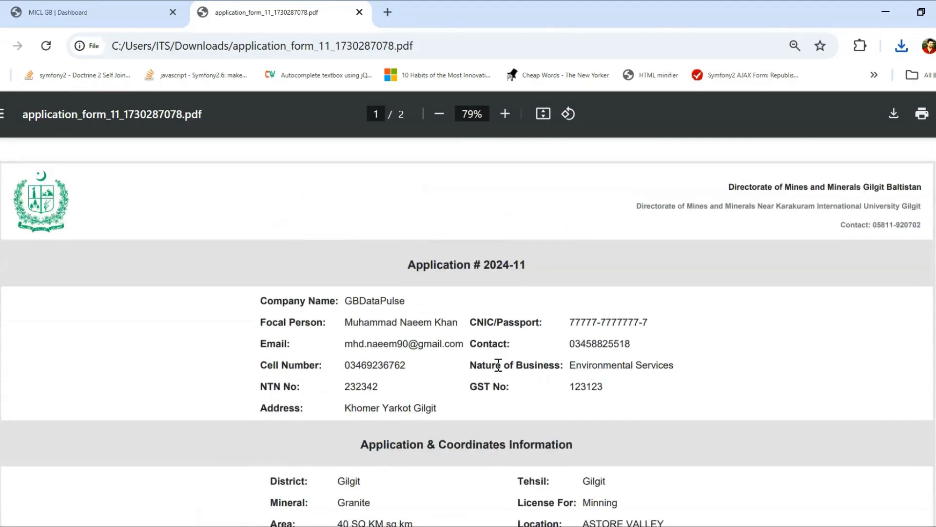
left_click(360, 12)
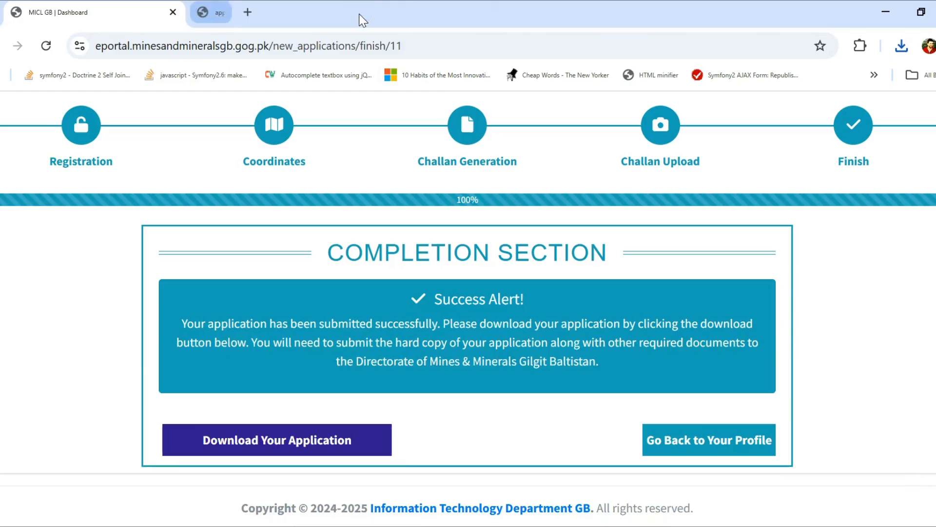
Return to the dashboard and highlight the Minning at ASTORE VALLEY row: 30 Oct 2024, Submitted.
left_click(702, 442)
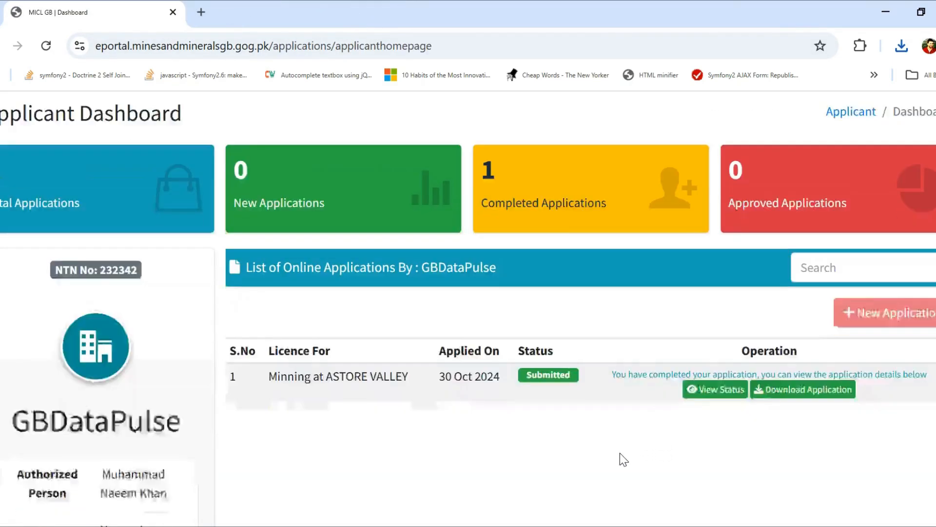
scroll(378, 350, "down", 1)
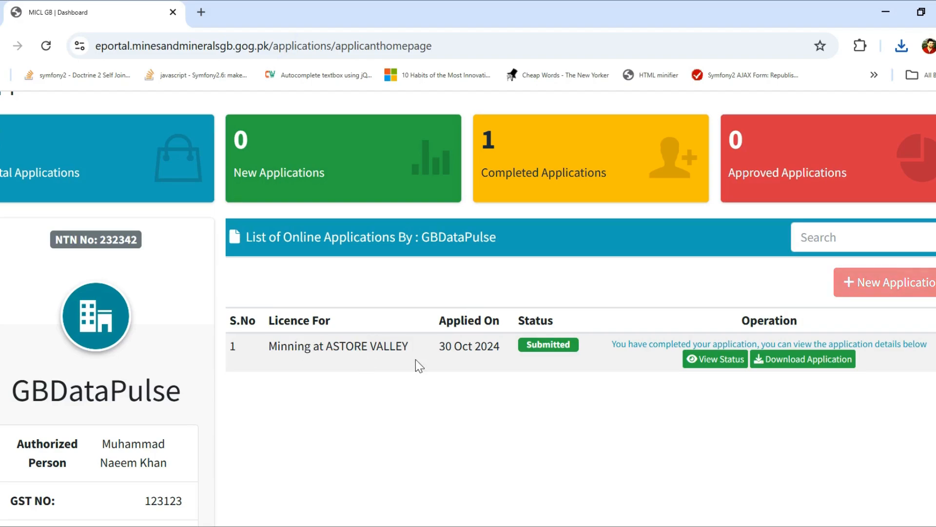
left_click_drag(276, 347, 422, 361)
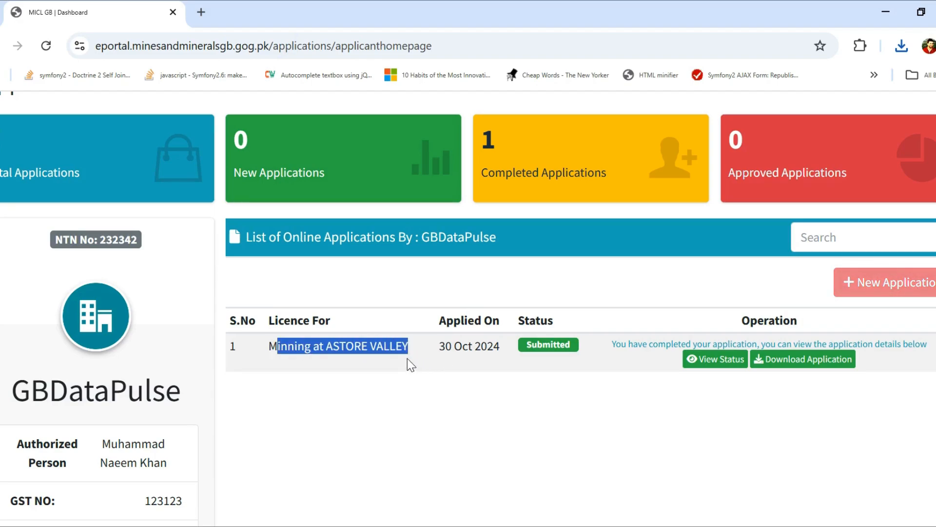
double_click(469, 347)
double_click(550, 345)
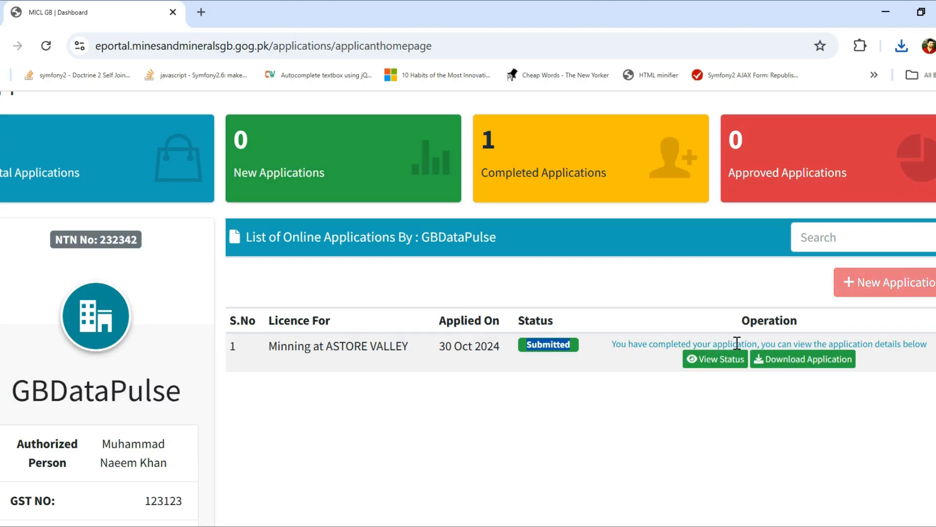
left_click_drag(616, 342, 932, 352)
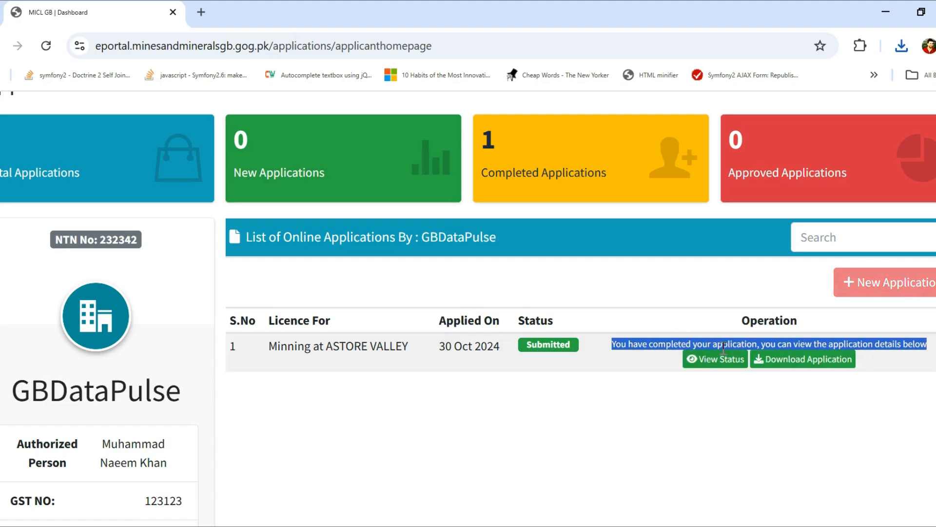
left_click(829, 397)
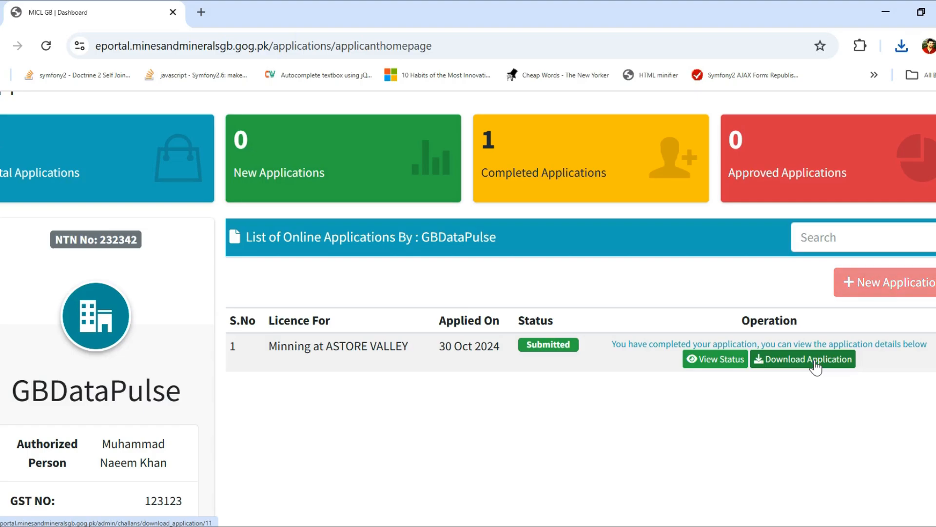
scroll(683, 439, "up", 2)
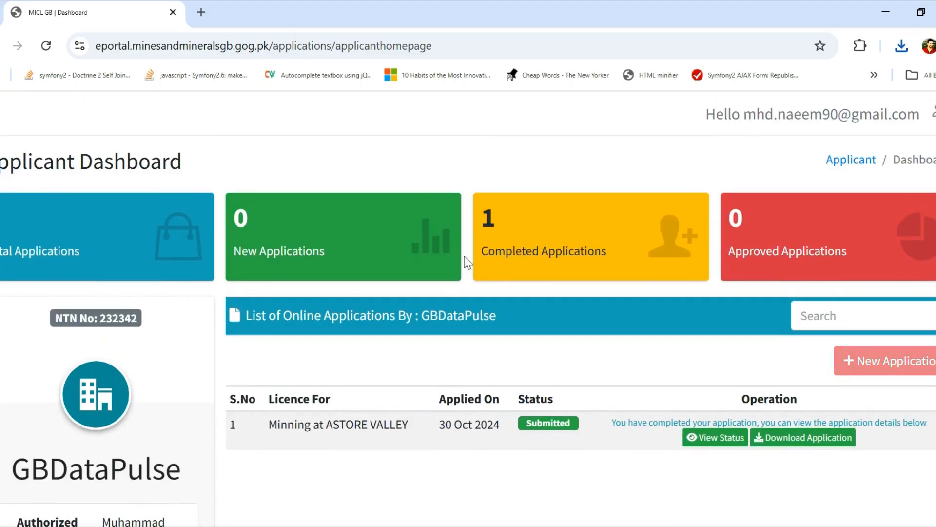
triple_click(546, 243)
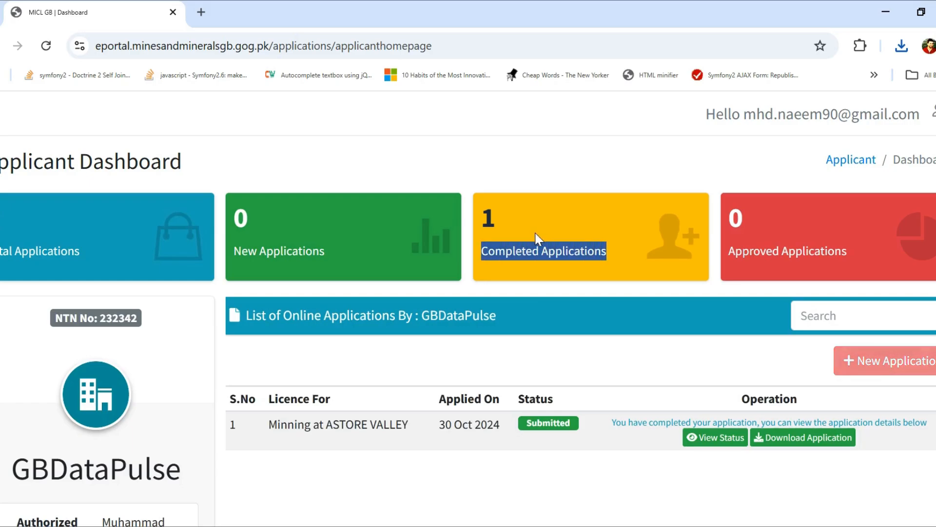
left_click(490, 218)
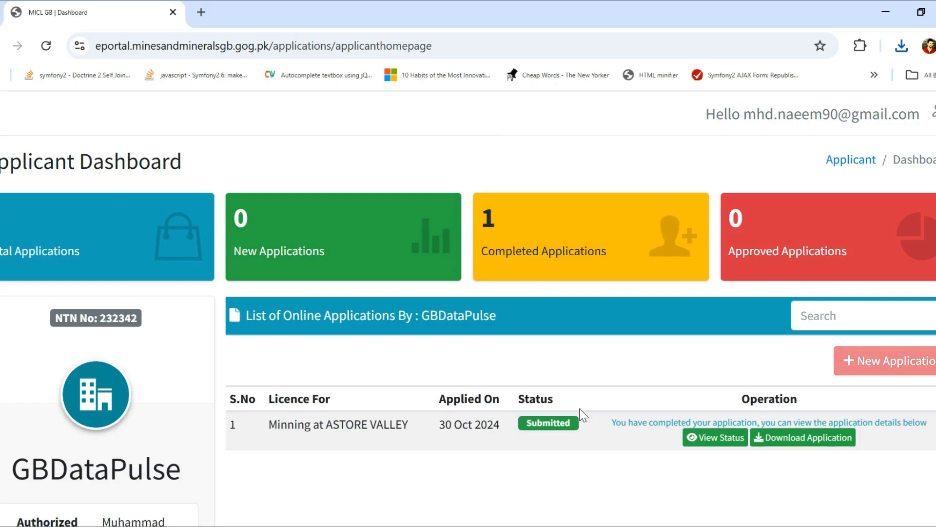
scroll(581, 412, "down", 3)
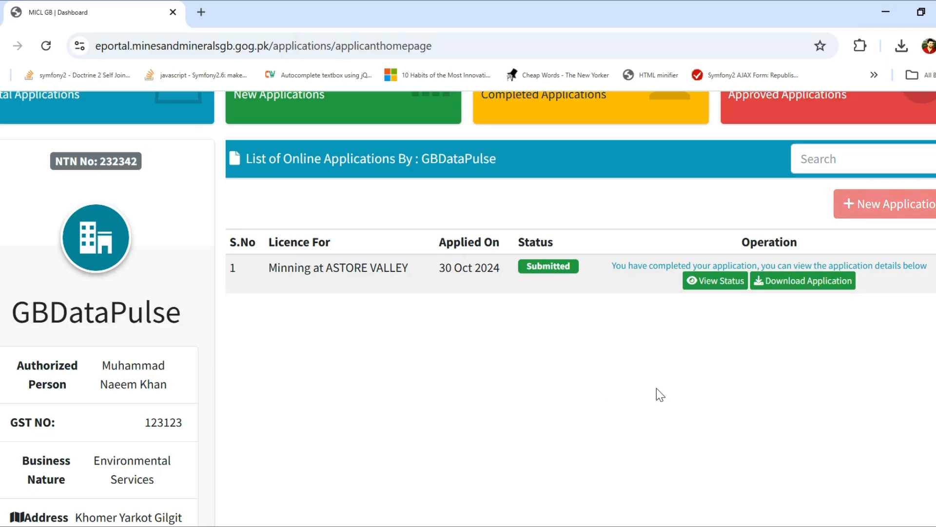
scroll(658, 394, "up", 3)
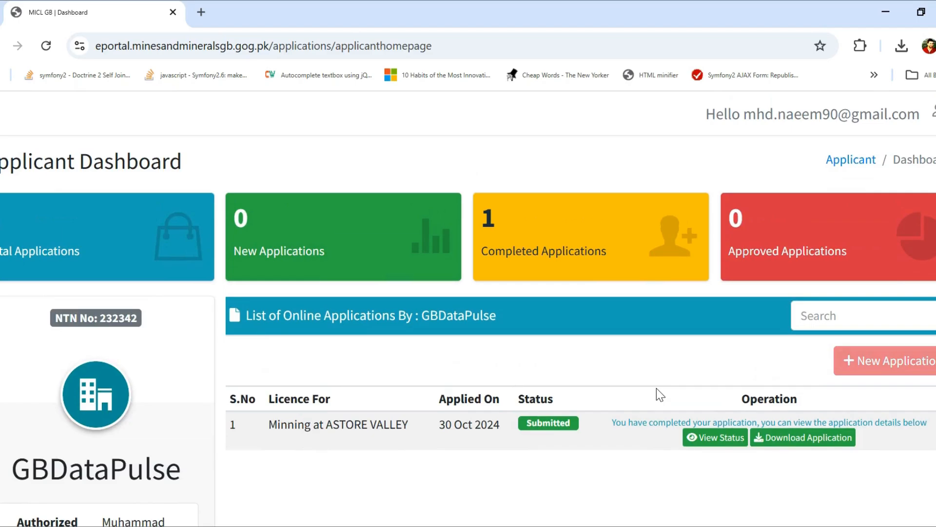